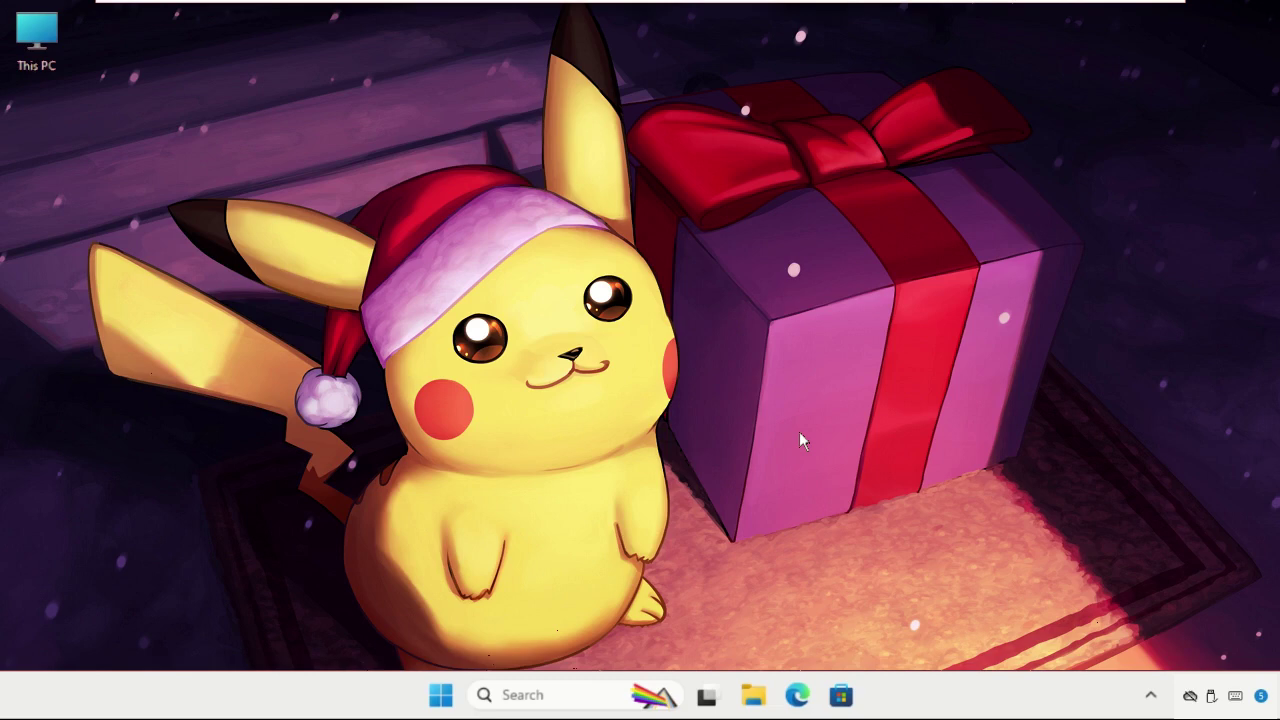
Open Device Manager and expand the Network adapters category
right_click(440, 694)
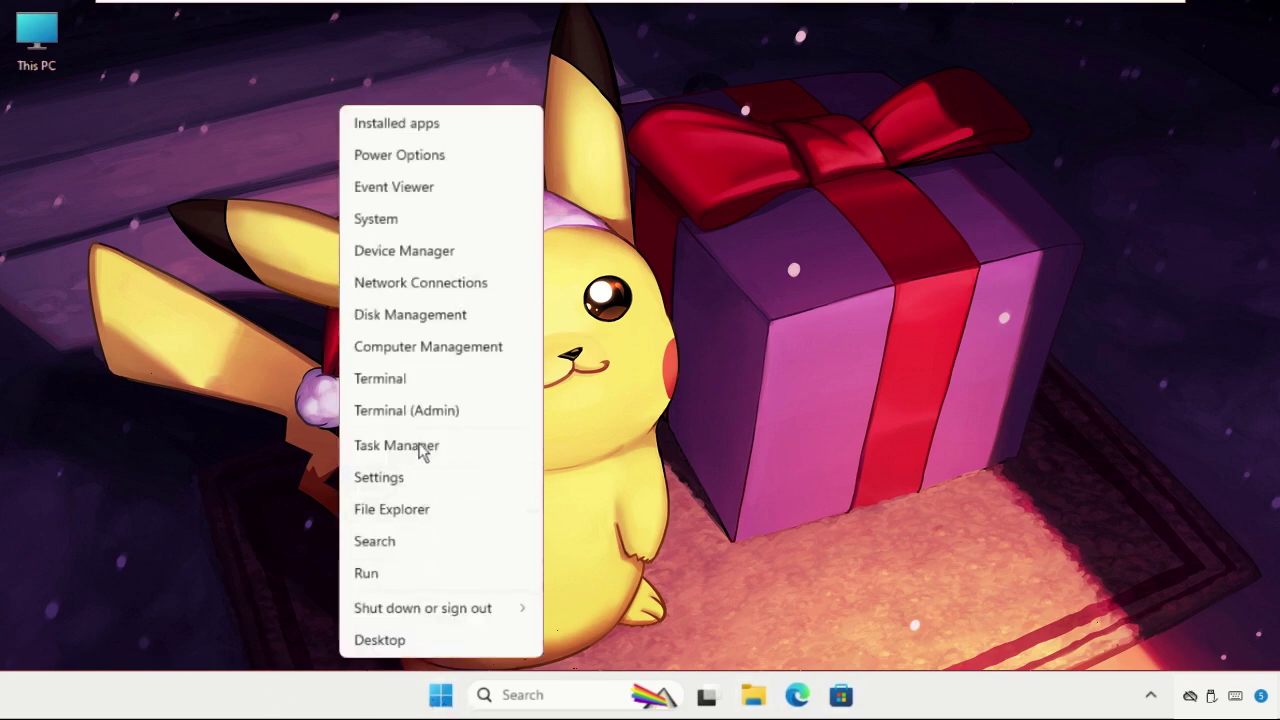
left_click(417, 254)
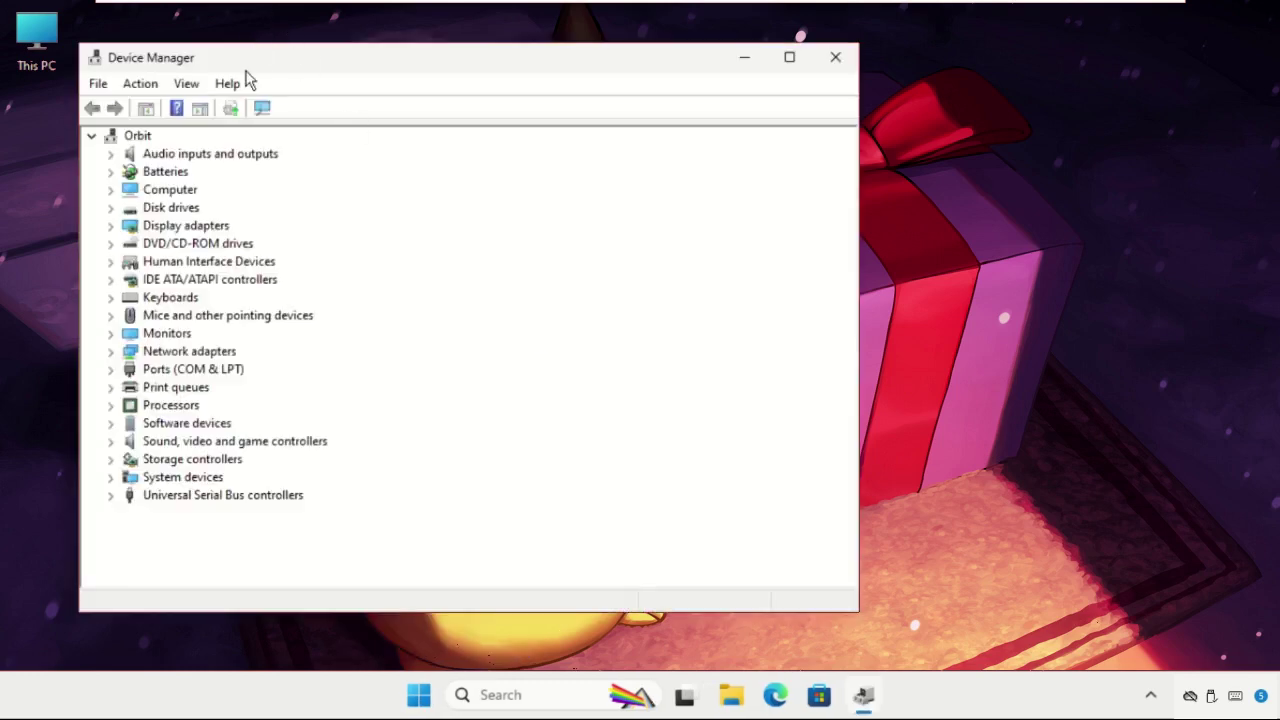
left_click_drag(246, 70, 434, 91)
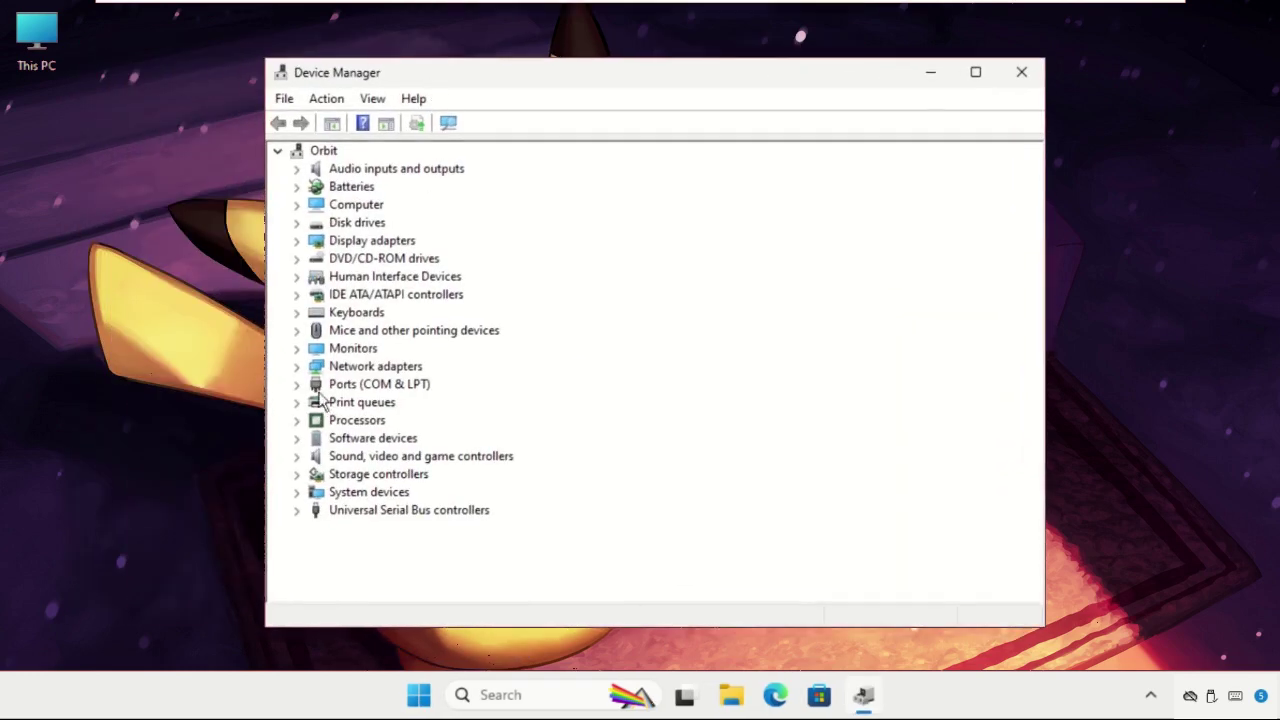
left_click(297, 368)
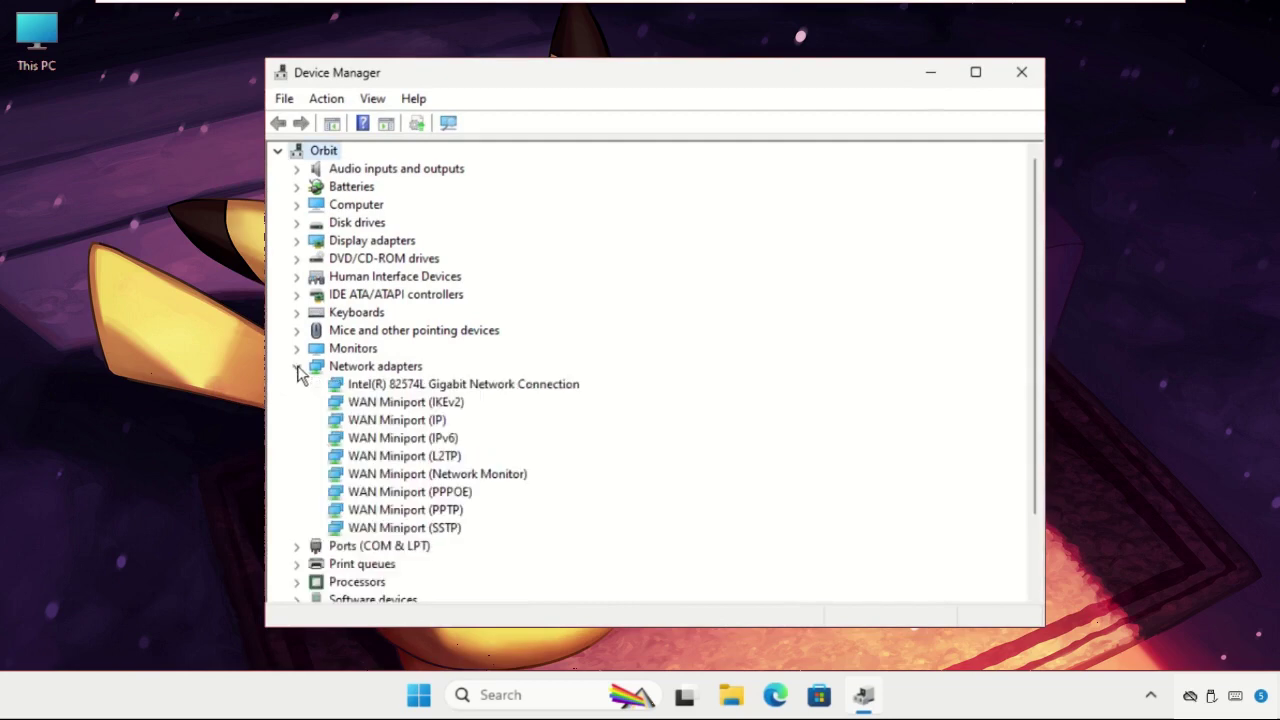
Run an automatic driver update for the Intel(R) 82574L Gigabit Network Connection from its properties, and close Device Manager
right_click(452, 389)
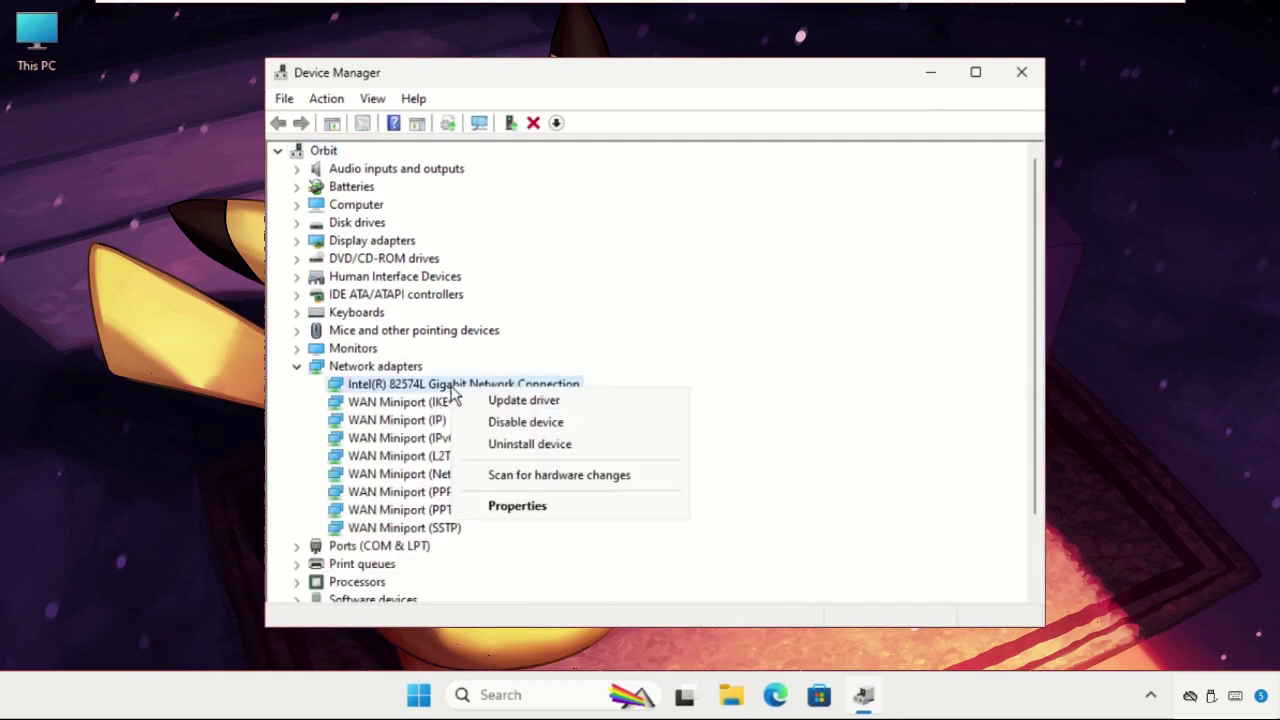
left_click(519, 507)
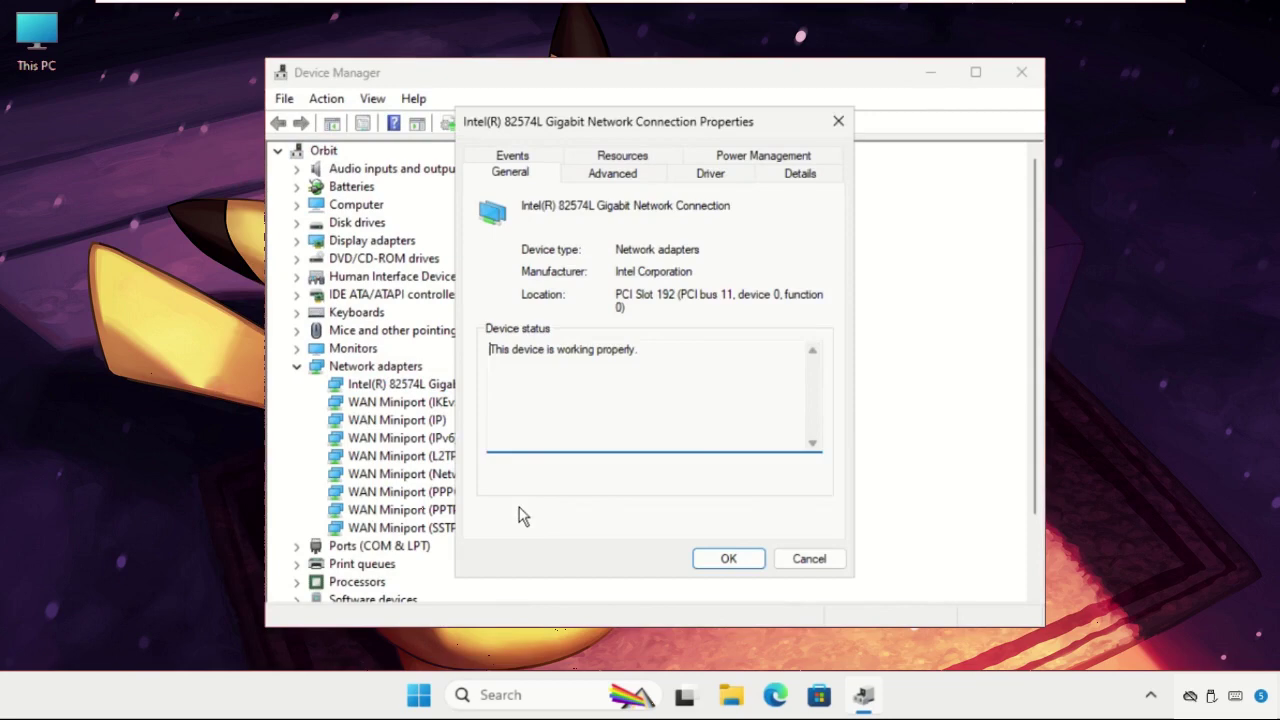
left_click(710, 176)
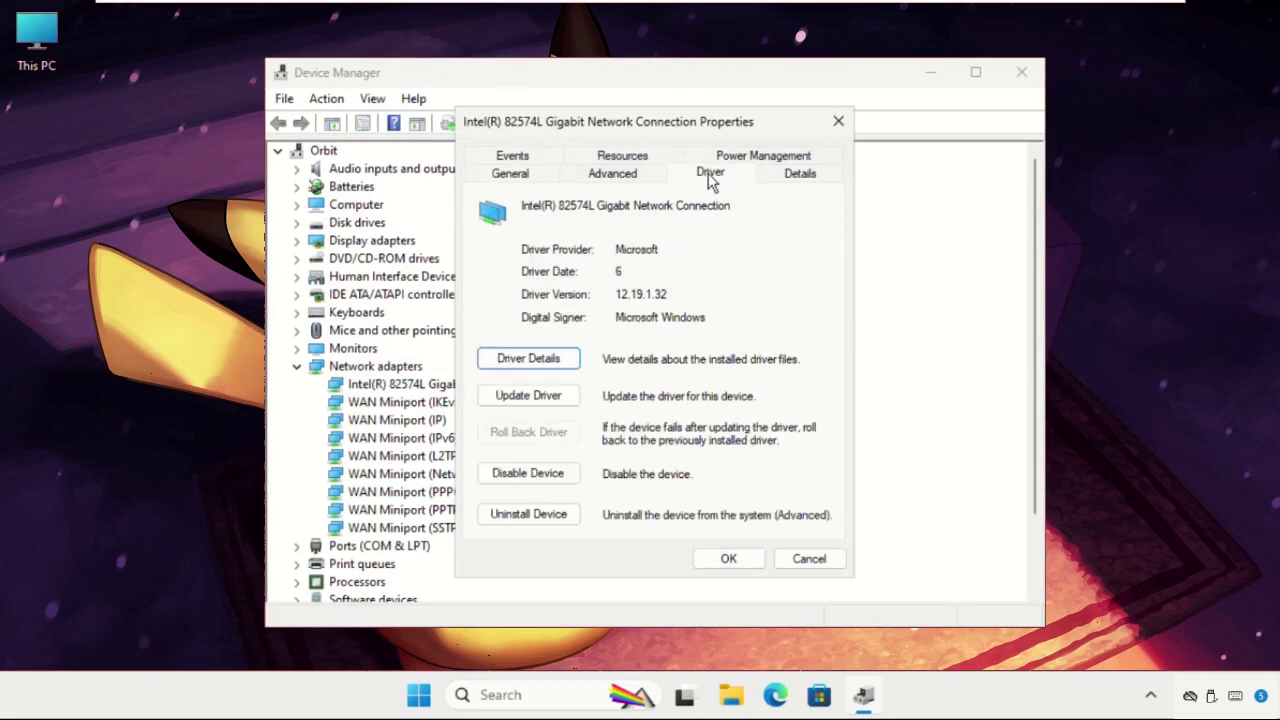
left_click(535, 400)
left_click_drag(574, 148, 583, 103)
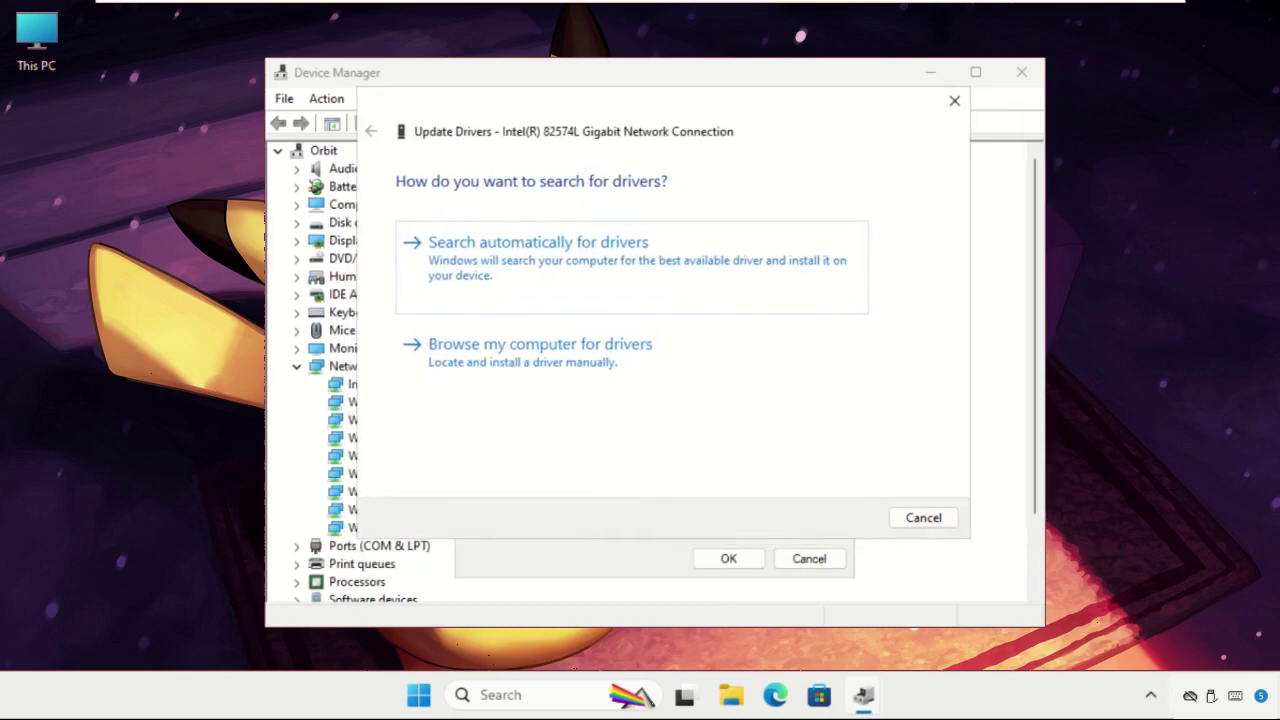
left_click(588, 284)
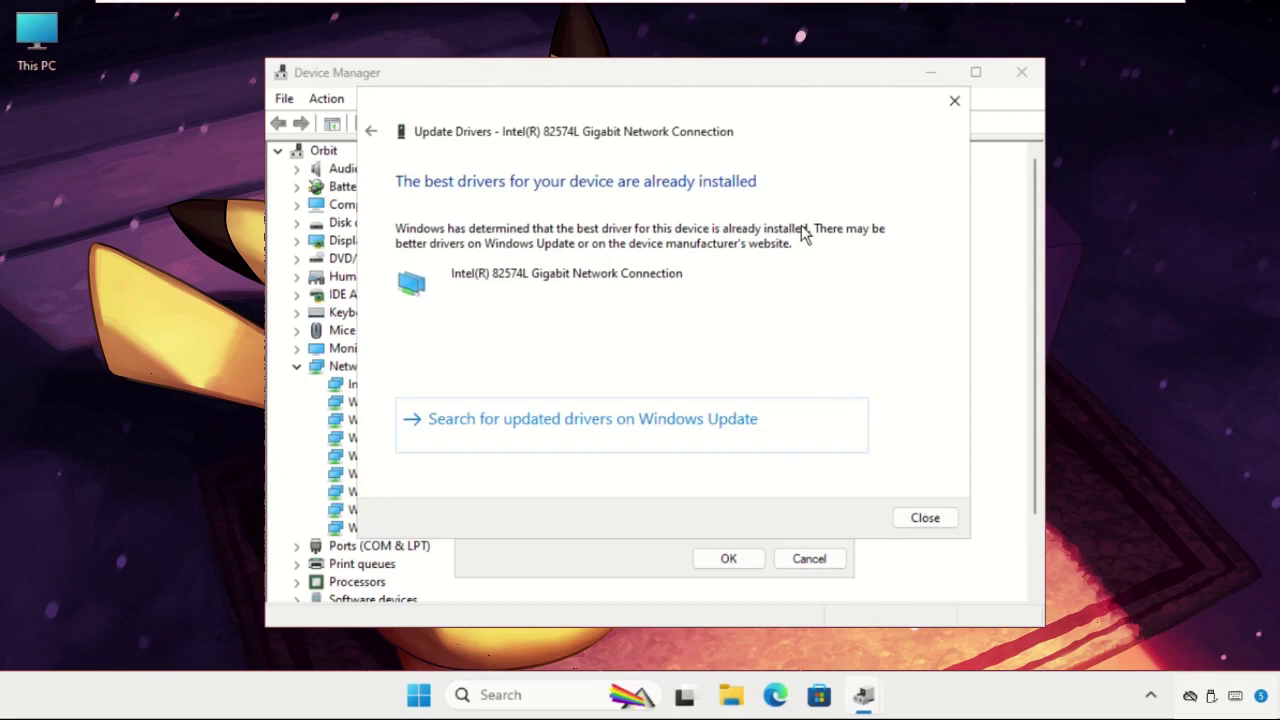
left_click(924, 519)
left_click(837, 122)
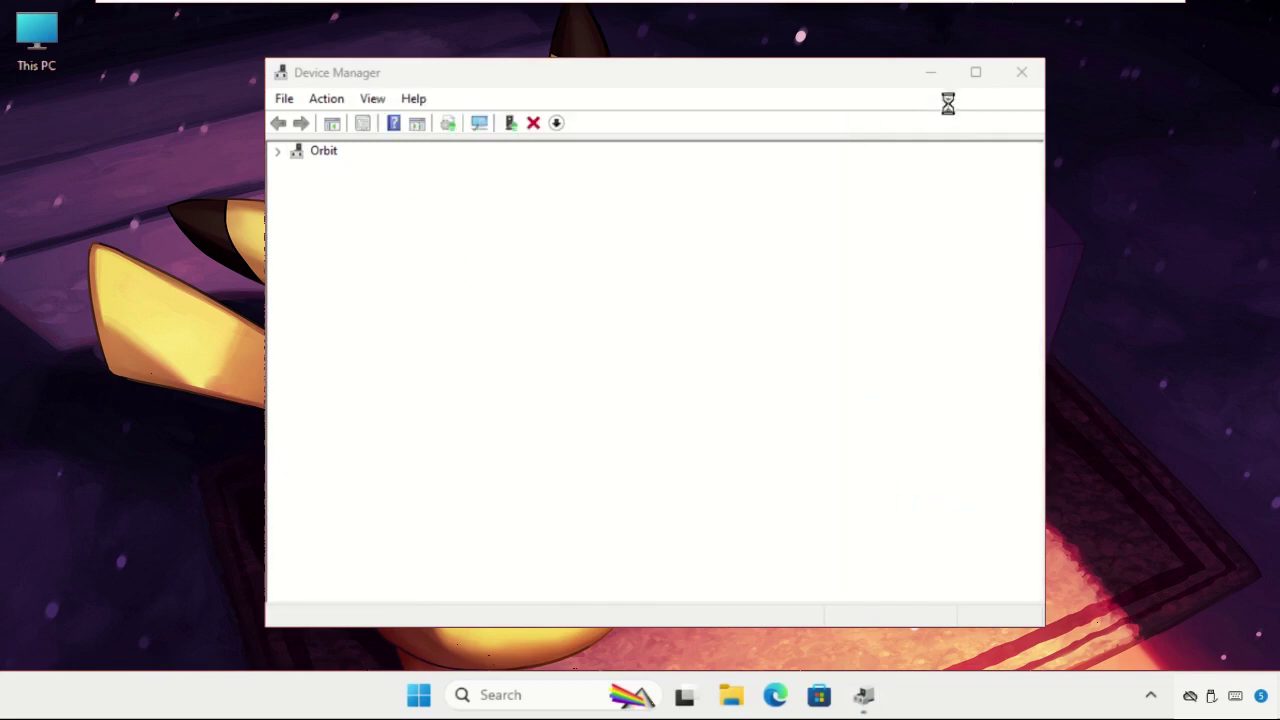
left_click(1019, 72)
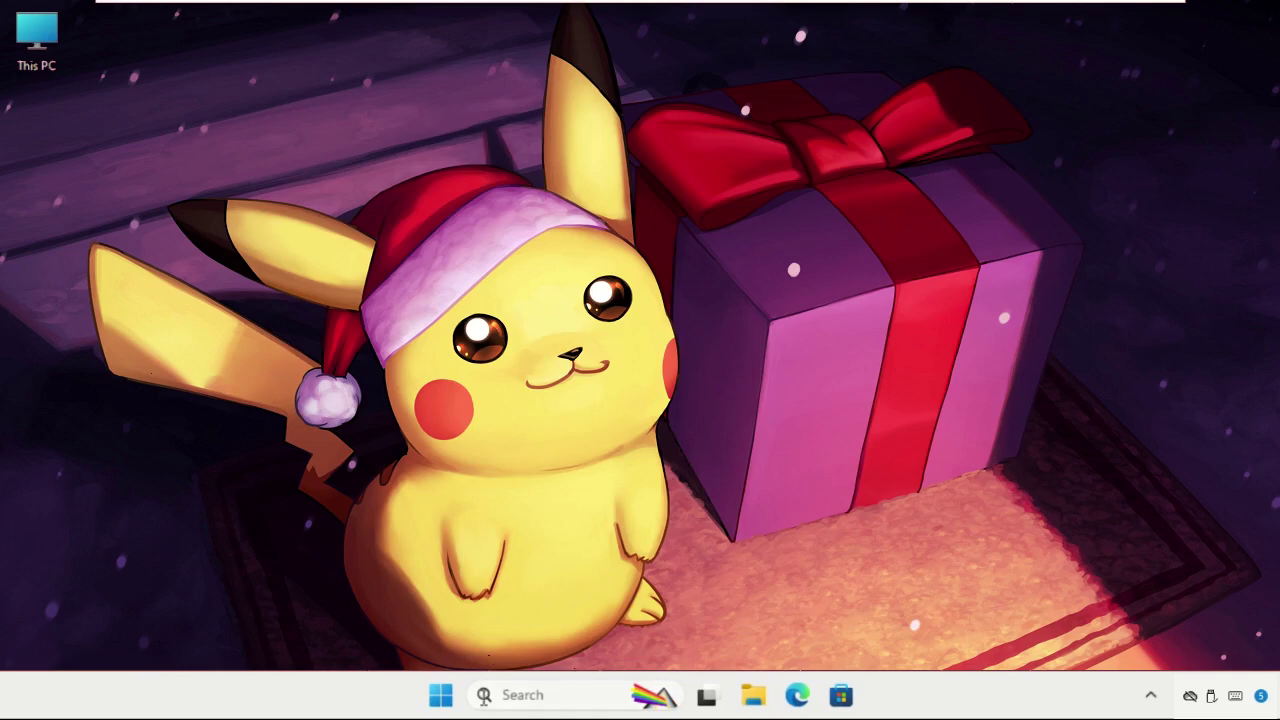
Open Task Manager and start creating a new task
left_click(527, 698)
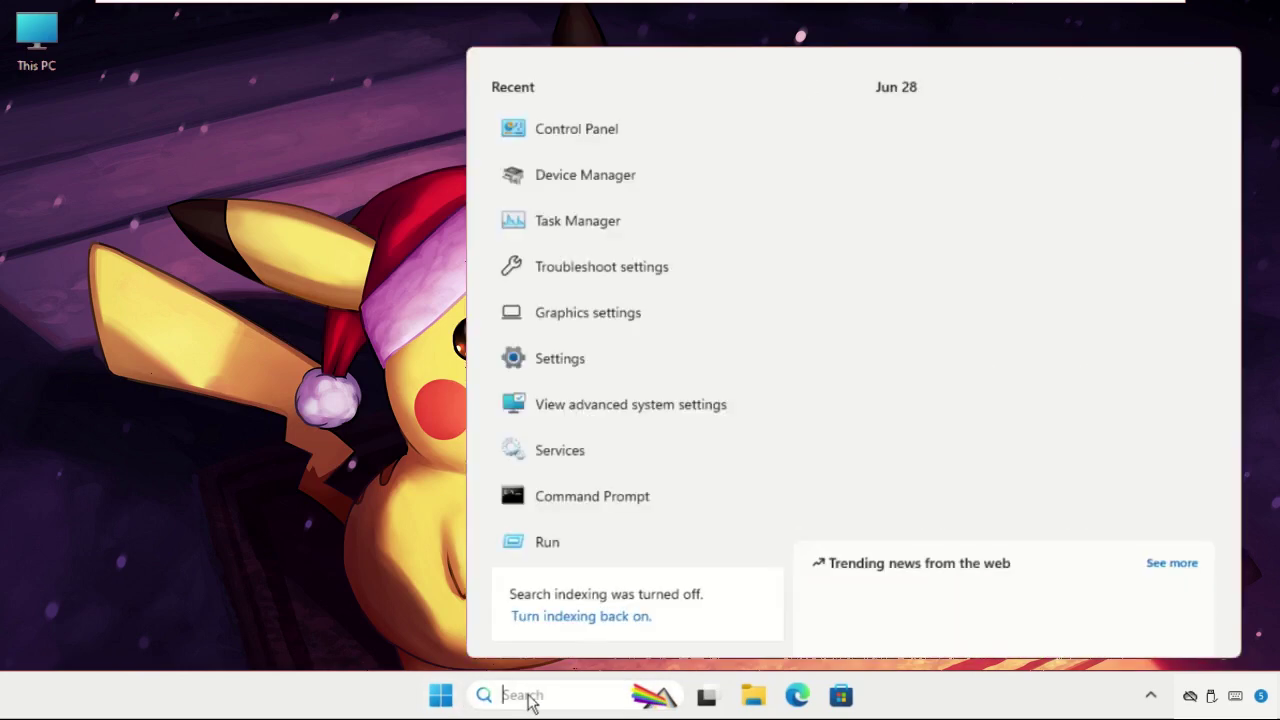
type("task")
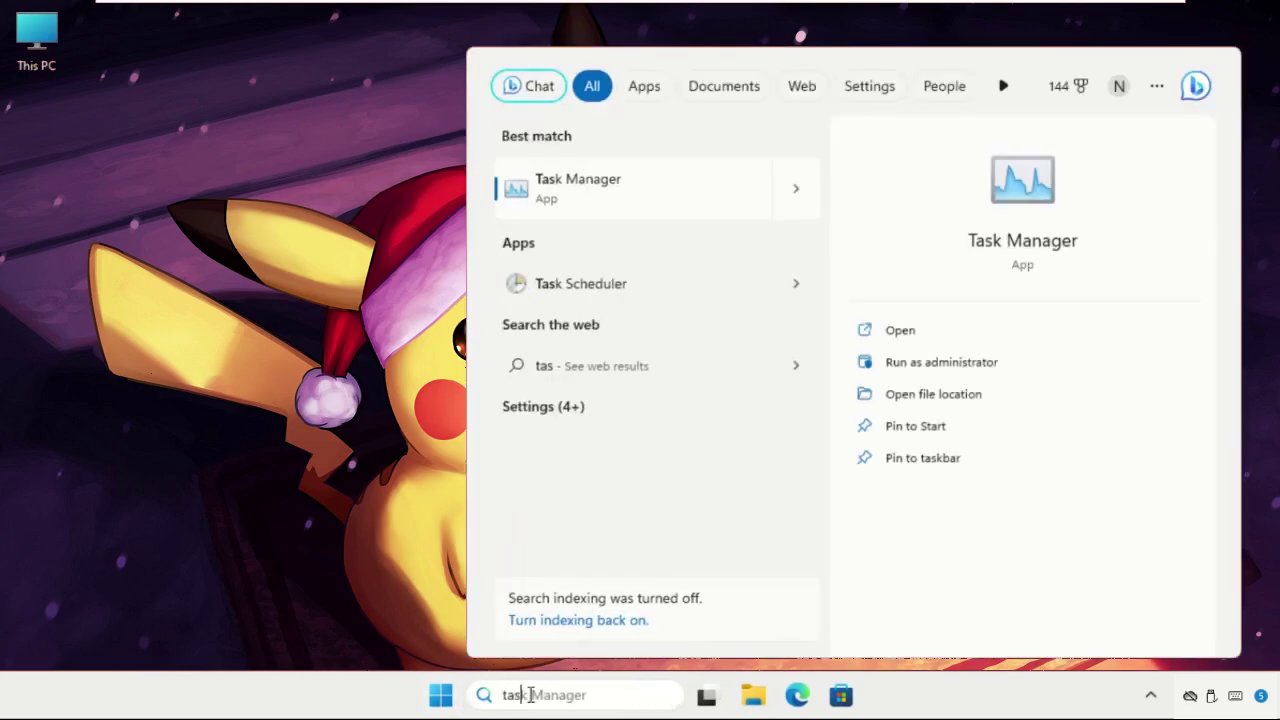
left_click(576, 194)
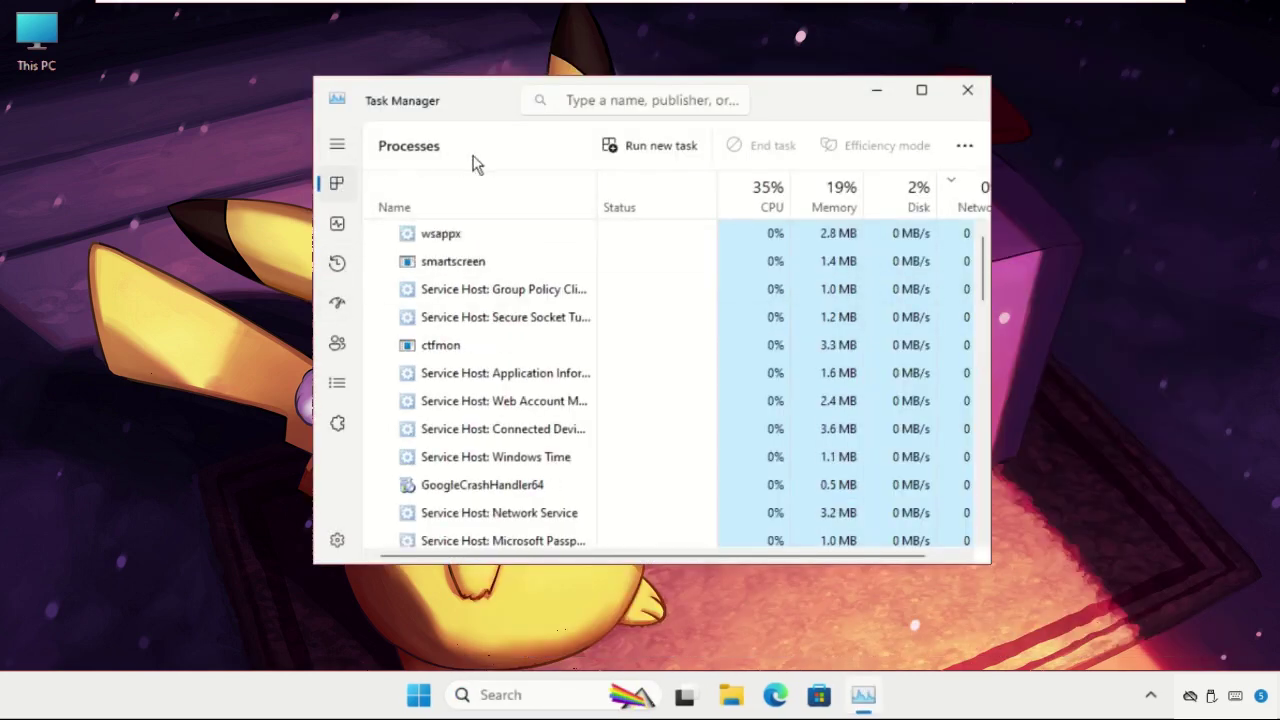
left_click(655, 146)
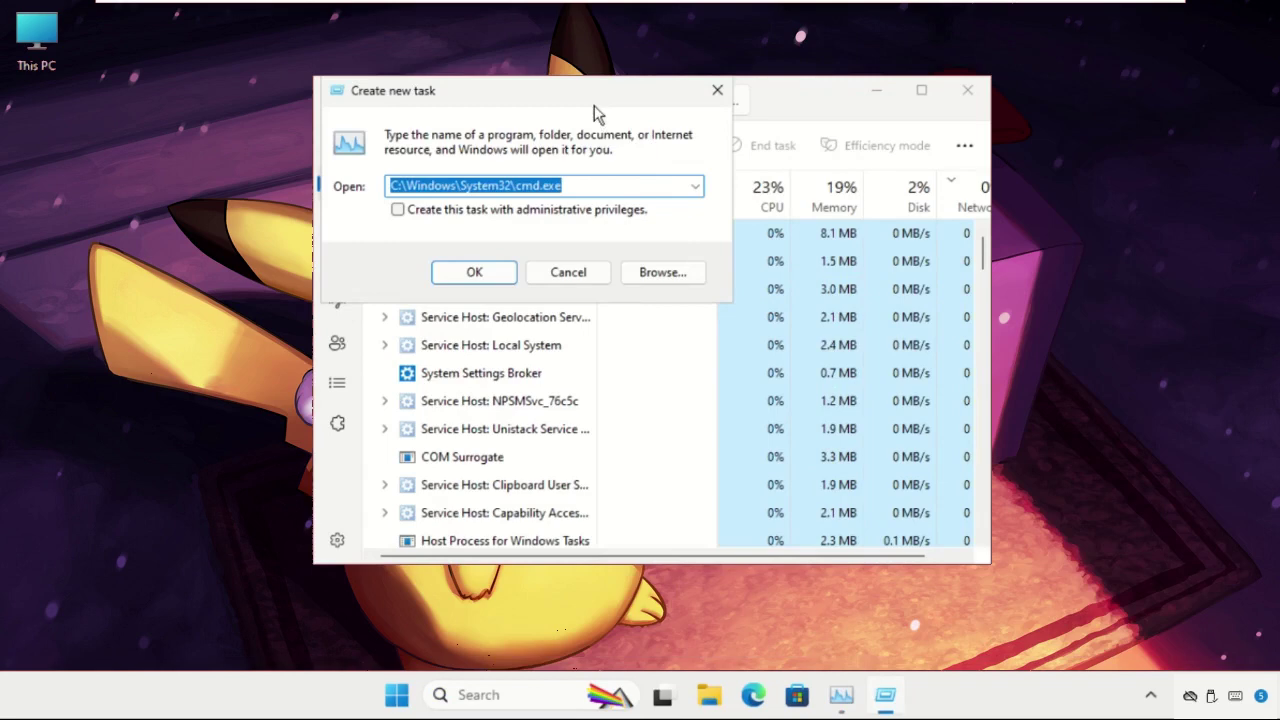
left_click_drag(594, 105, 749, 213)
Browse from the new task dialog to the System32 folder inside Windows on Local Disk (C:)
left_click(844, 386)
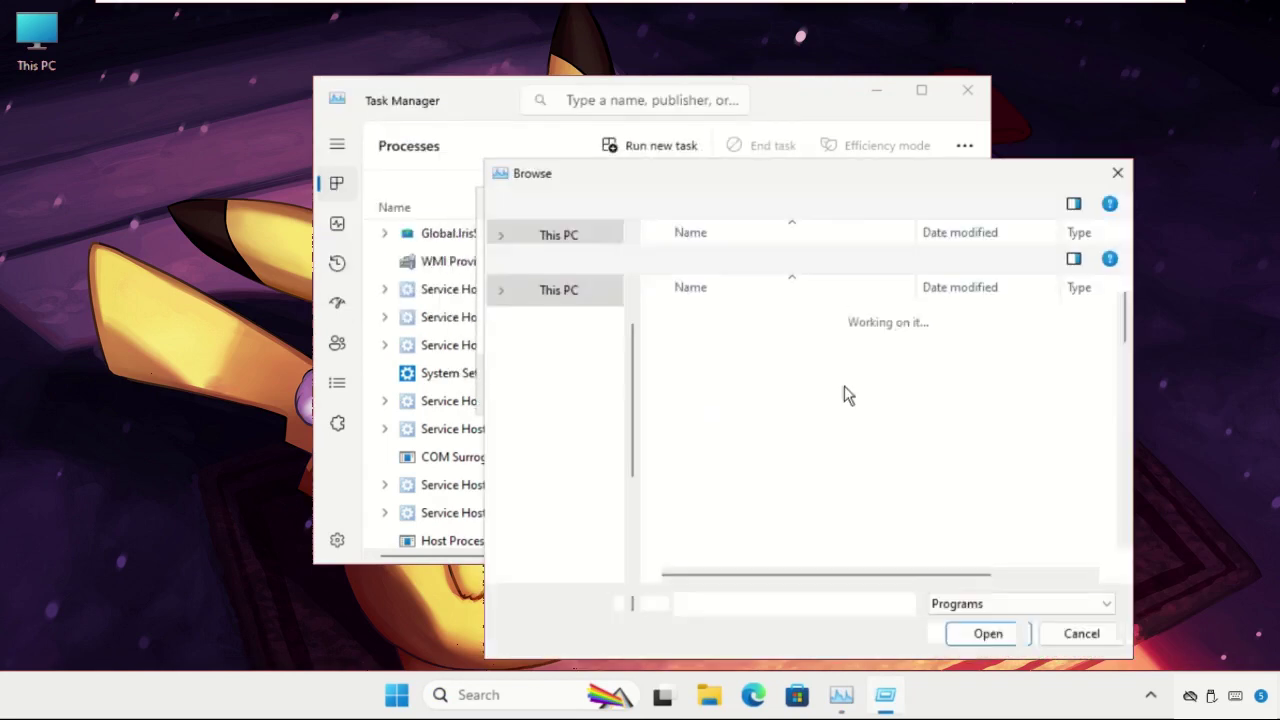
left_click_drag(800, 195, 620, 81)
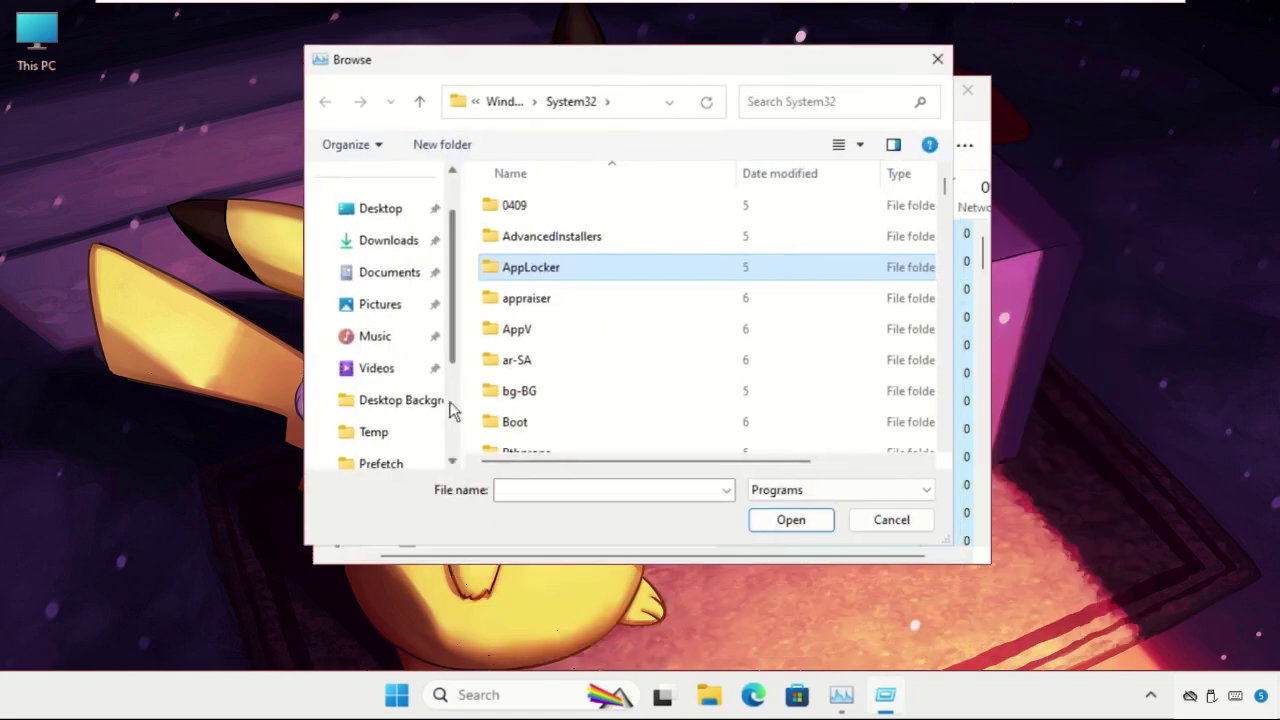
scroll(449, 409, "down", 3)
left_click(390, 368)
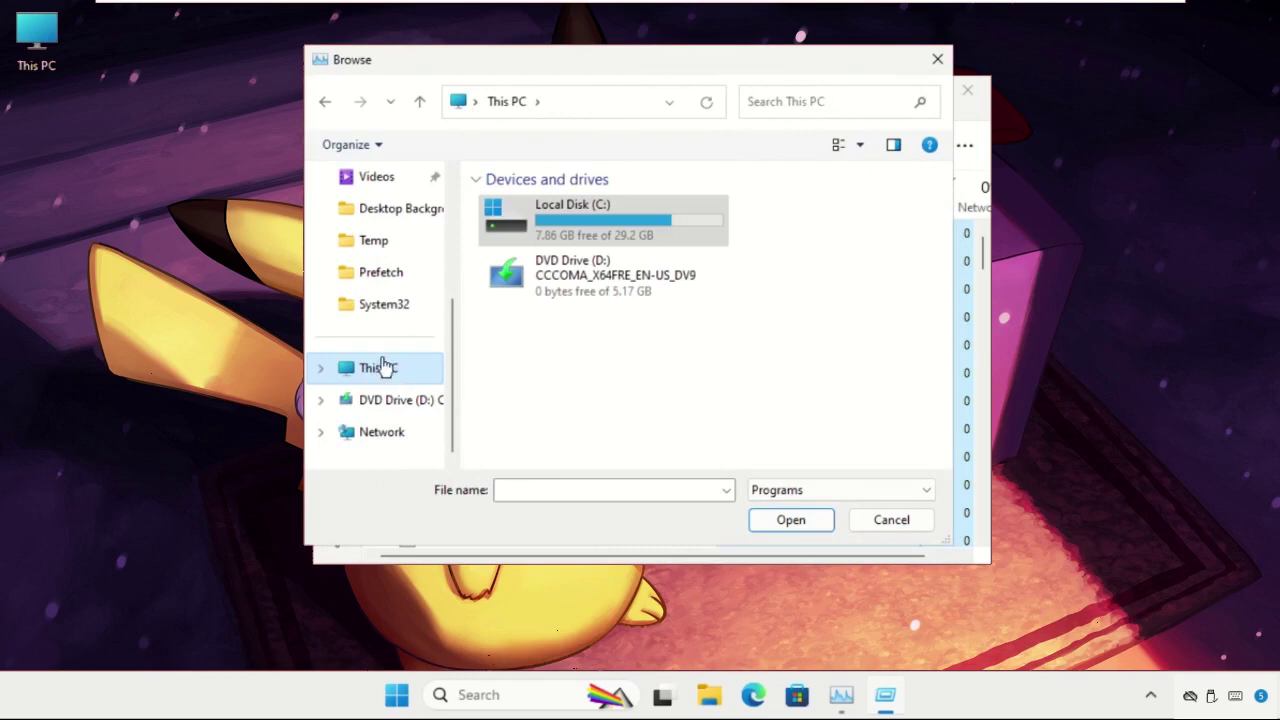
double_click(564, 212)
scroll(580, 346, "down", 1)
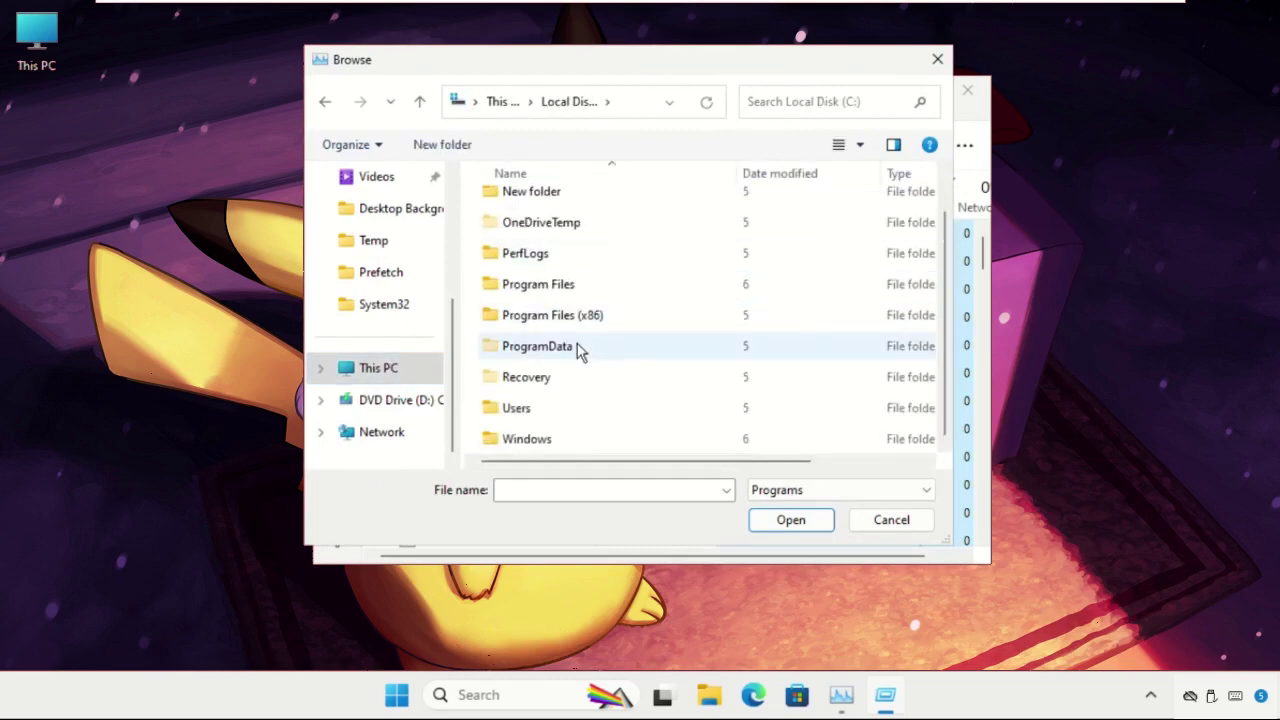
double_click(560, 450)
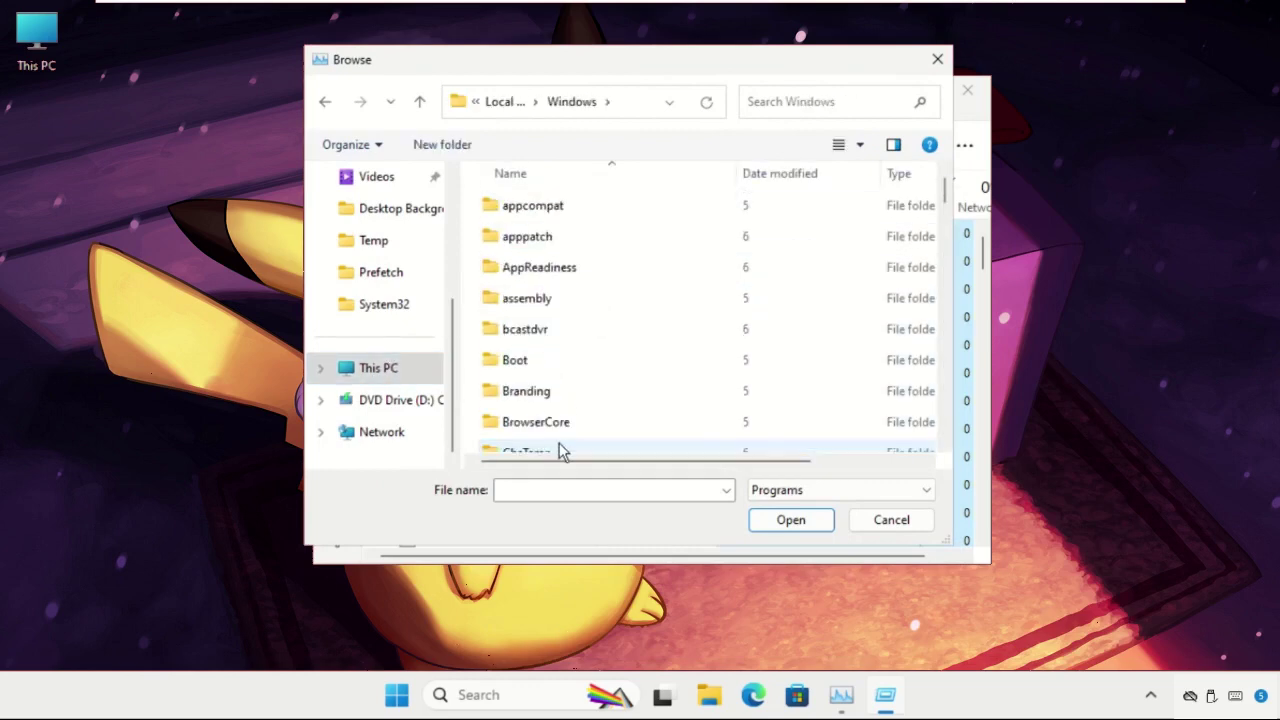
scroll(566, 380, "down", 20)
scroll(566, 376, "down", 4)
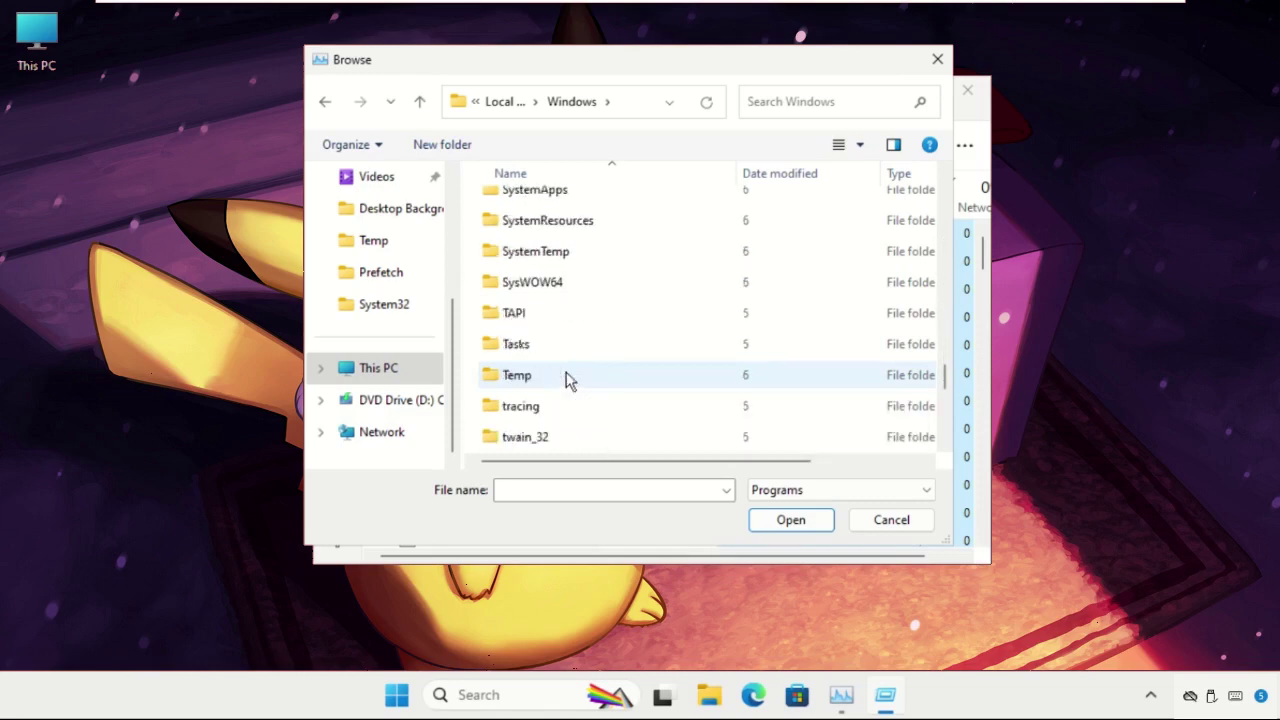
scroll(566, 376, "up", 2)
left_click(569, 330)
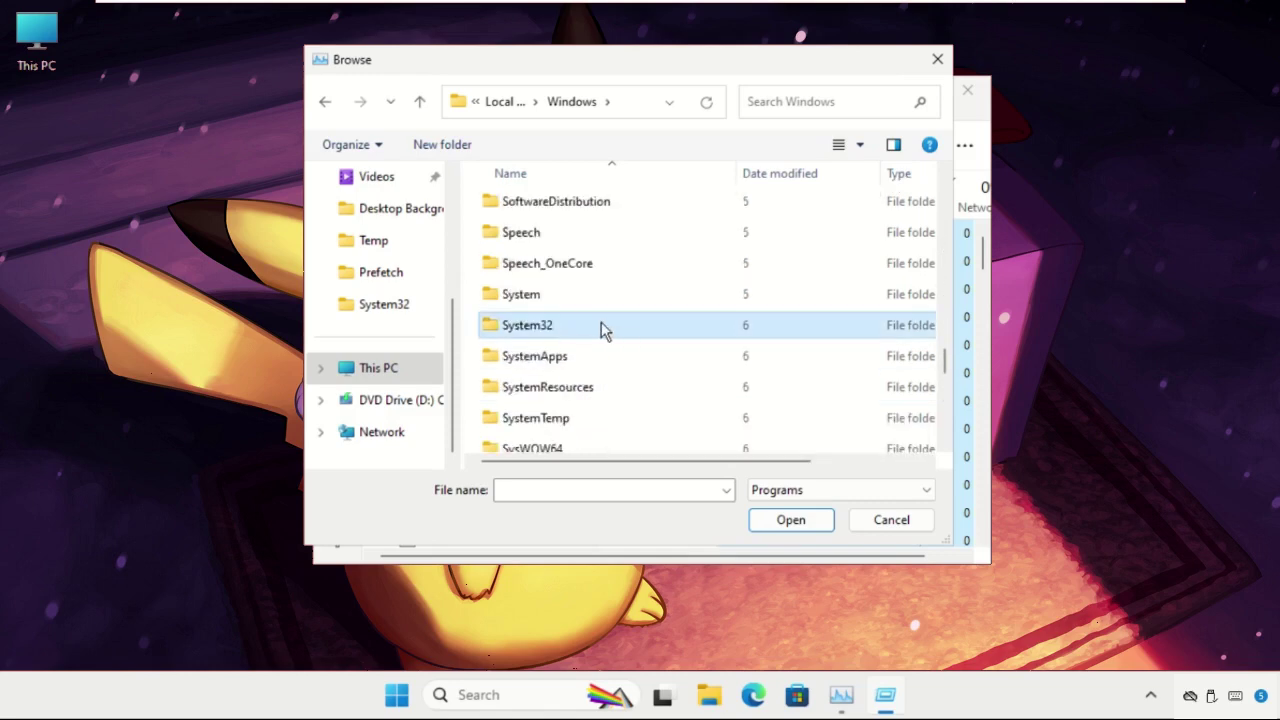
double_click(570, 328)
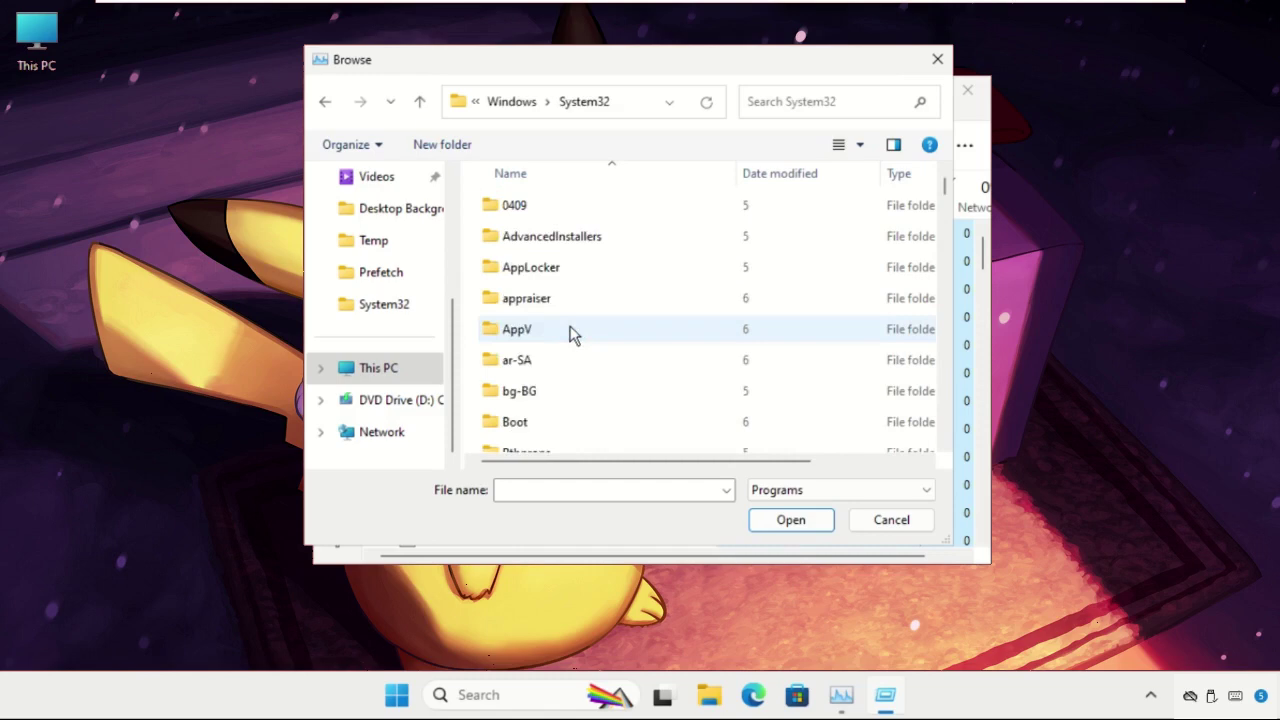
Choose the cmd application in System32 as the program for the new task
scroll(572, 338, "down", 7)
type("cam")
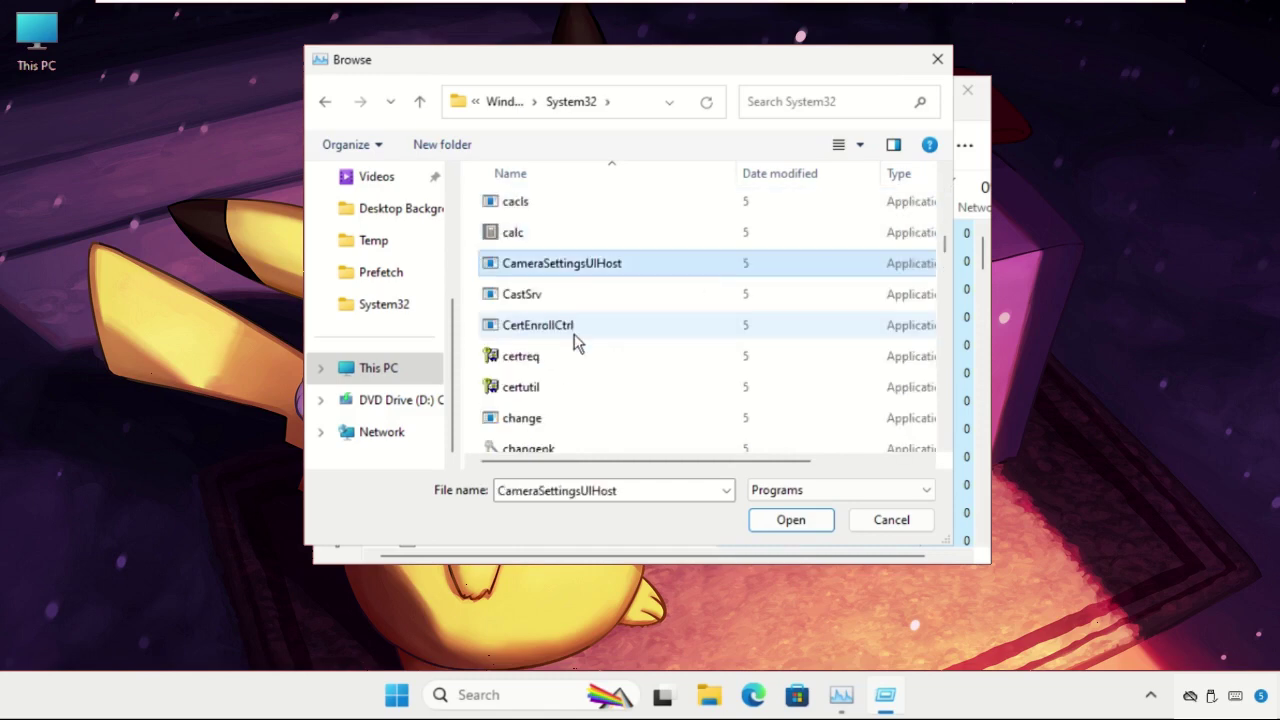
scroll(570, 350, "down", 8)
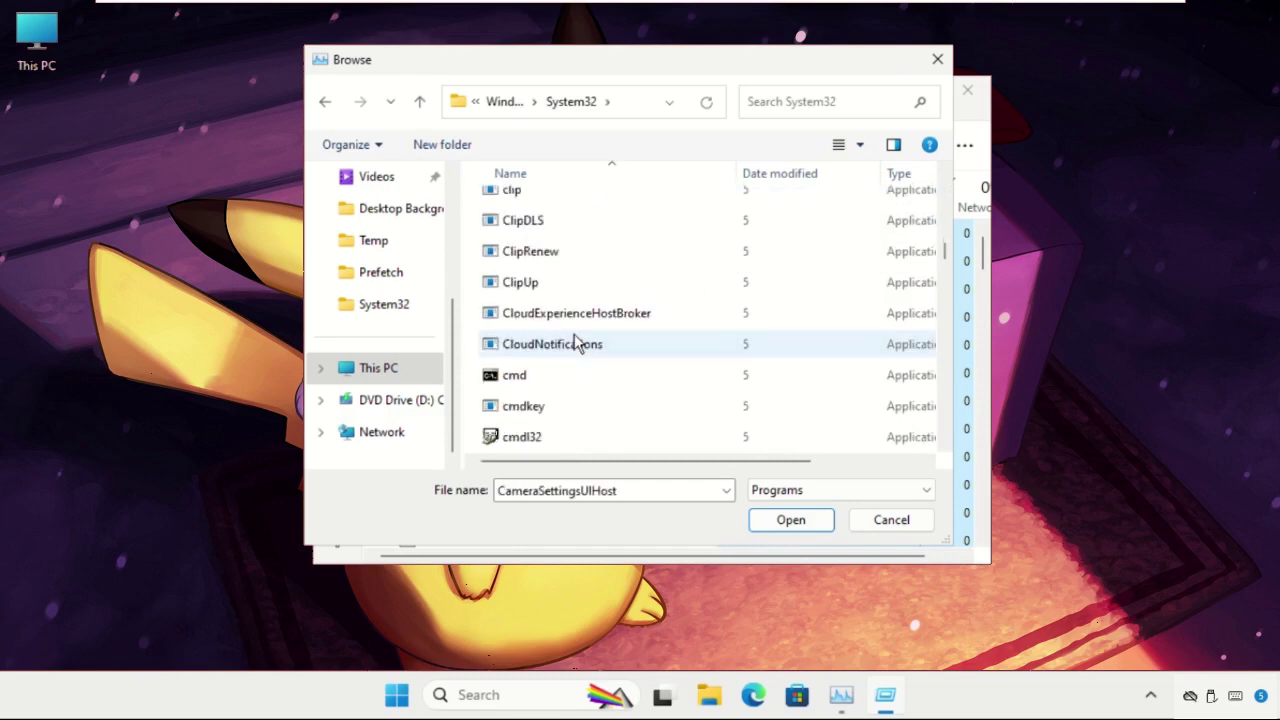
left_click(550, 376)
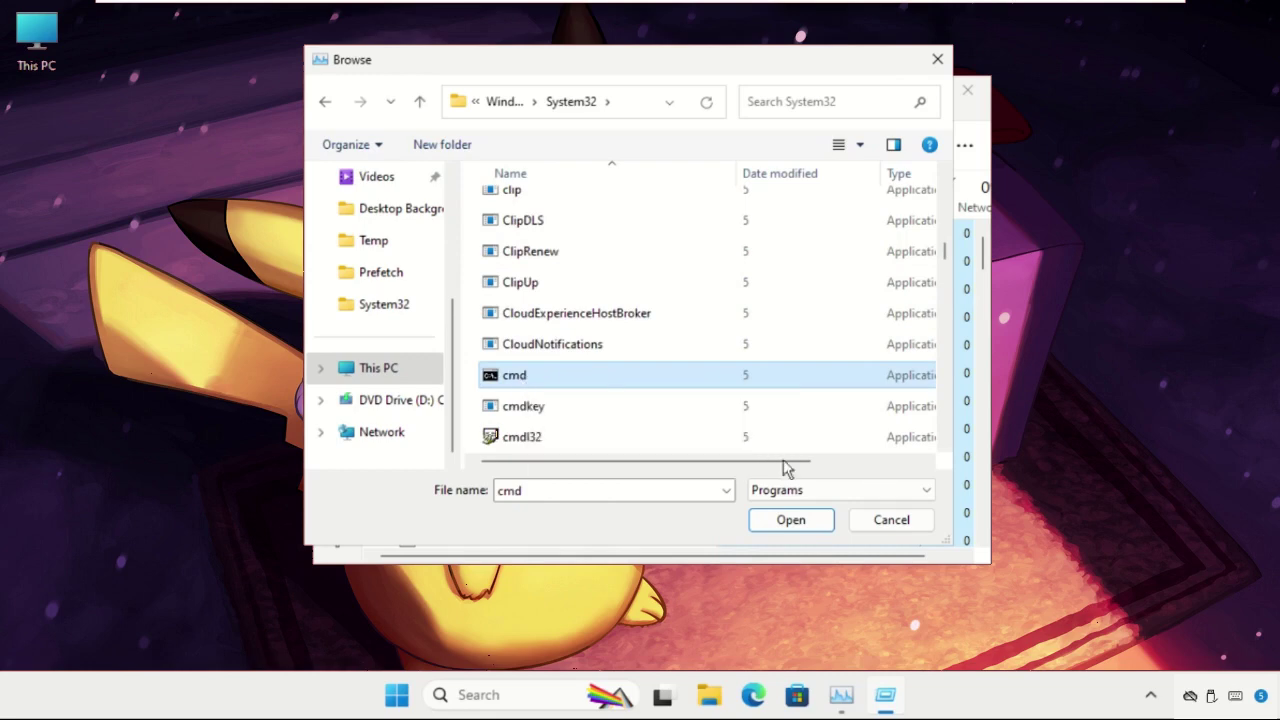
left_click(806, 523)
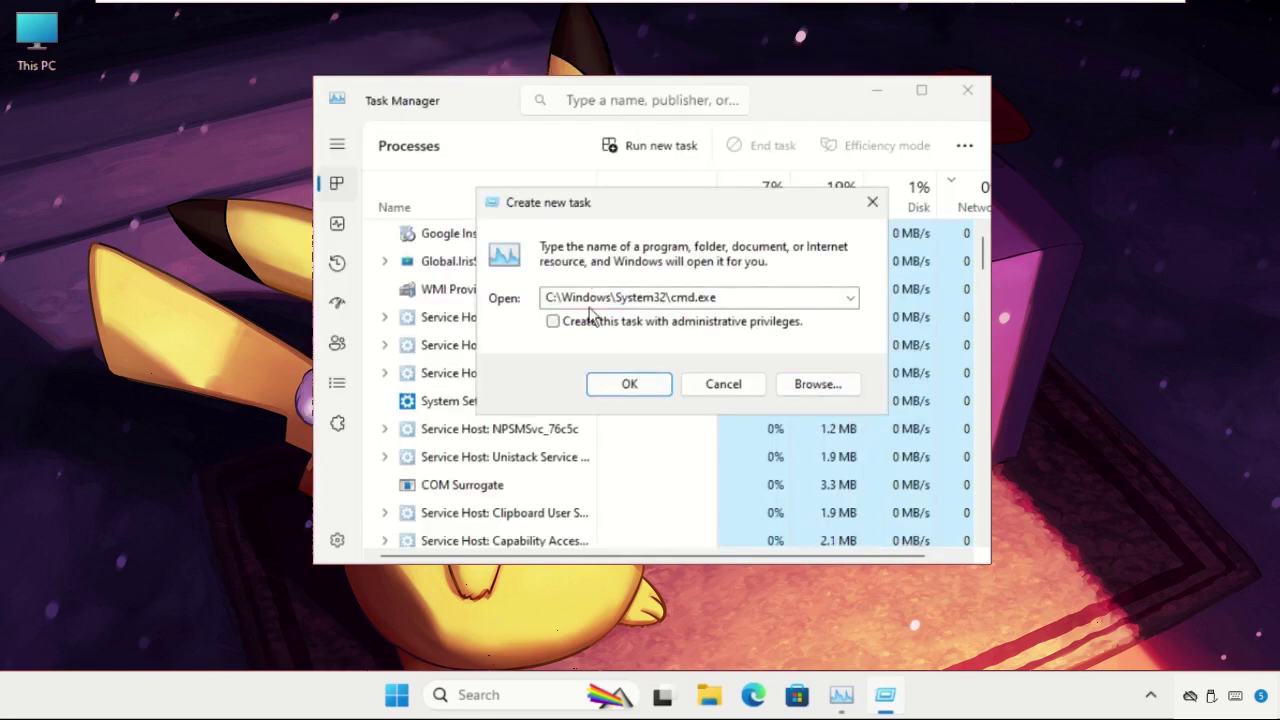
Launch the cmd.exe task with administrative privileges and close Task Manager
left_click(591, 322)
left_click(645, 403)
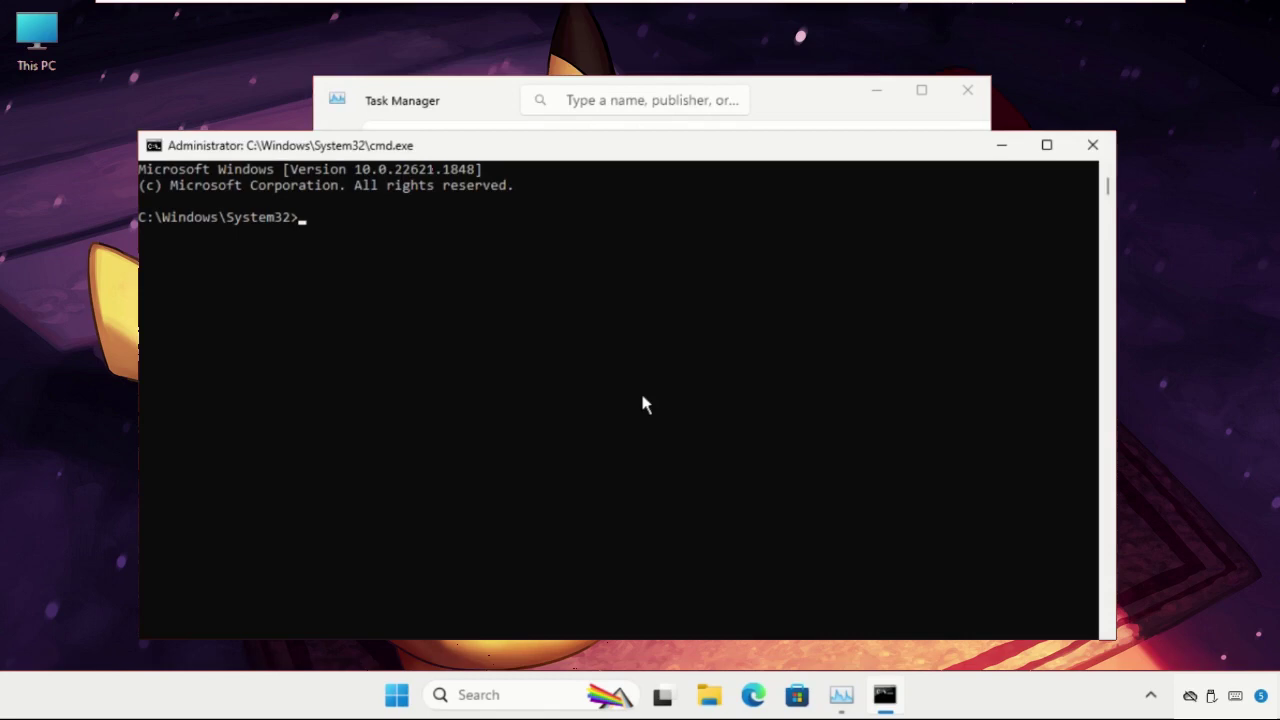
left_click(962, 89)
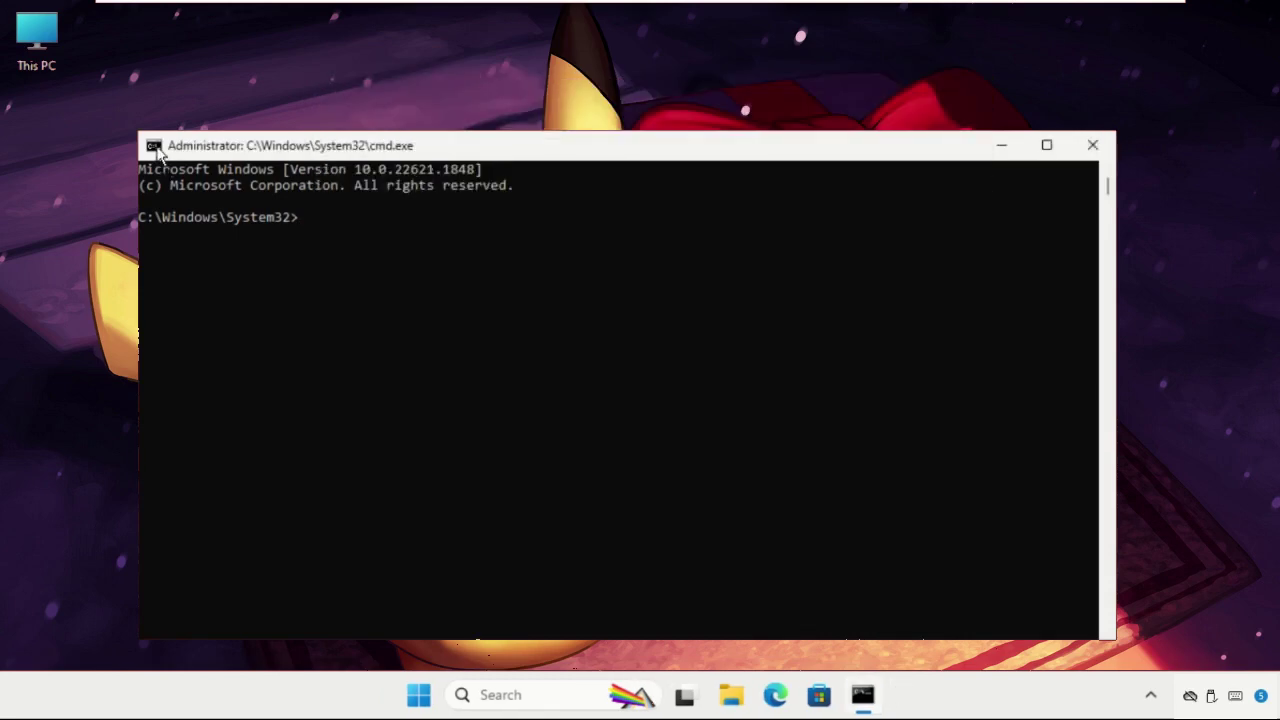
Shrink and reposition the command prompt window, and run netsh winsock reset in it
left_click_drag(139, 132, 271, 314)
left_click_drag(498, 350, 502, 194)
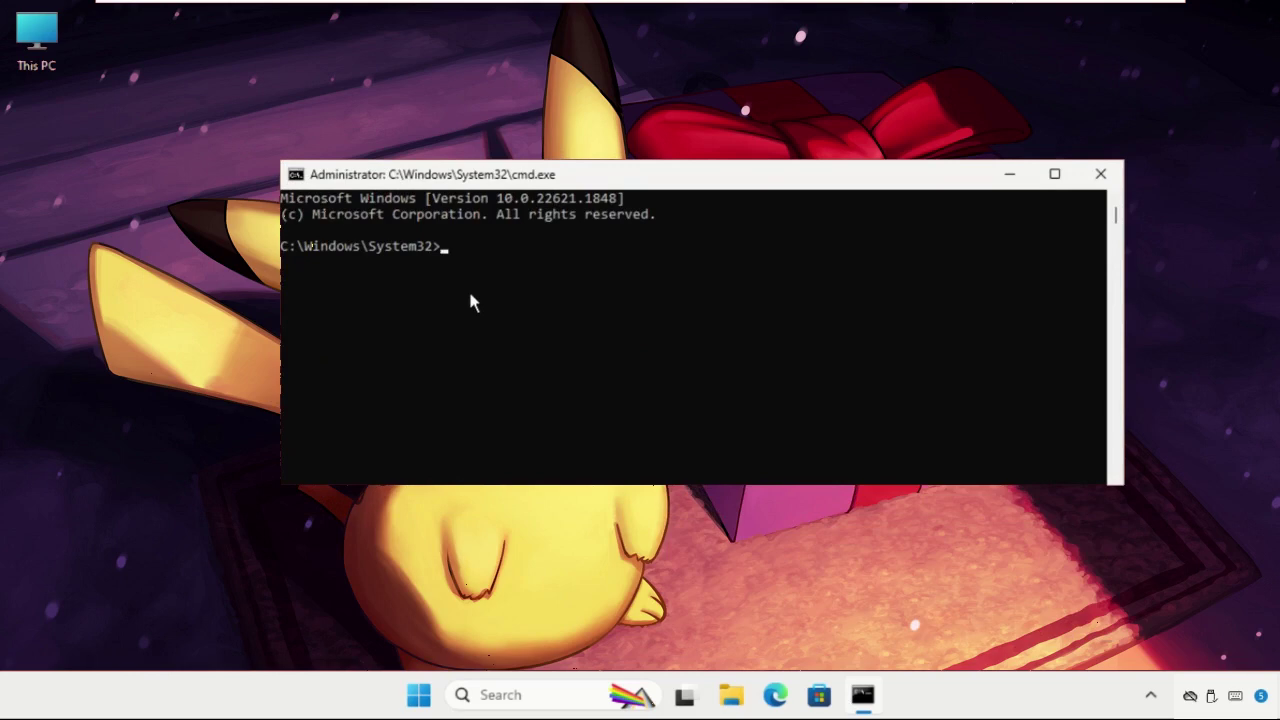
type("ndows\\System32>netsh winsock")
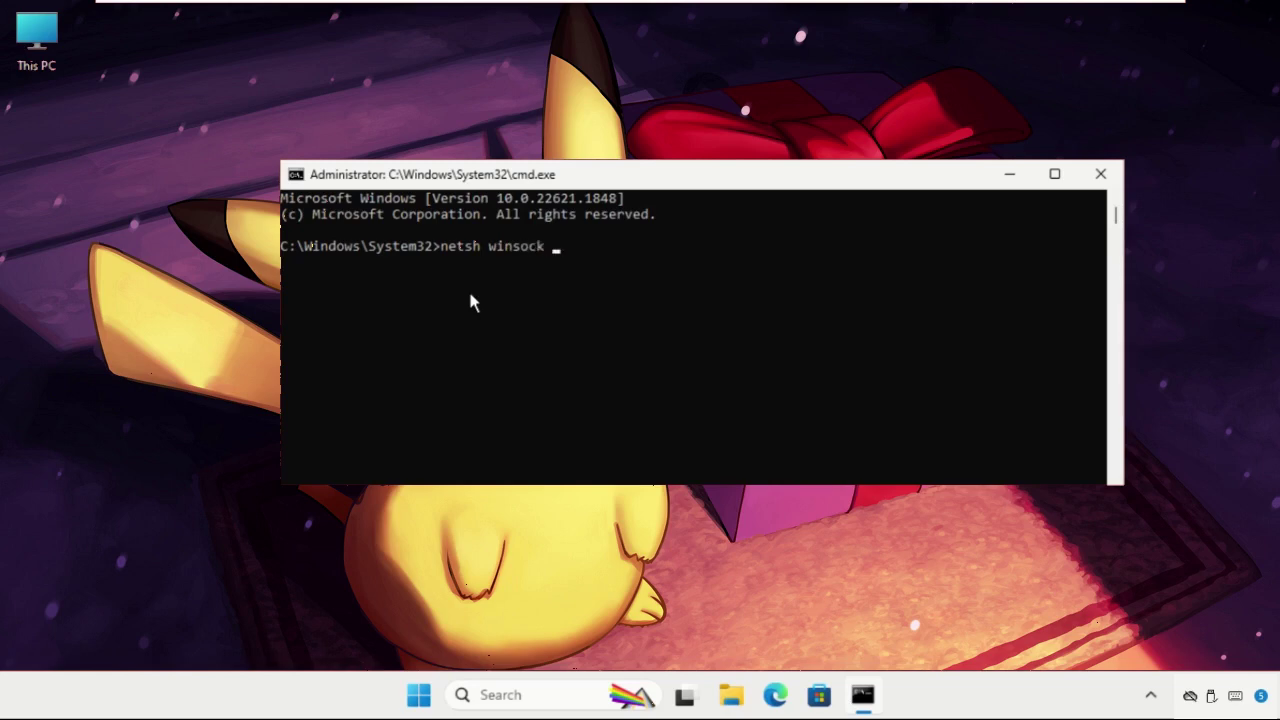
type(" reset")
key("Return")
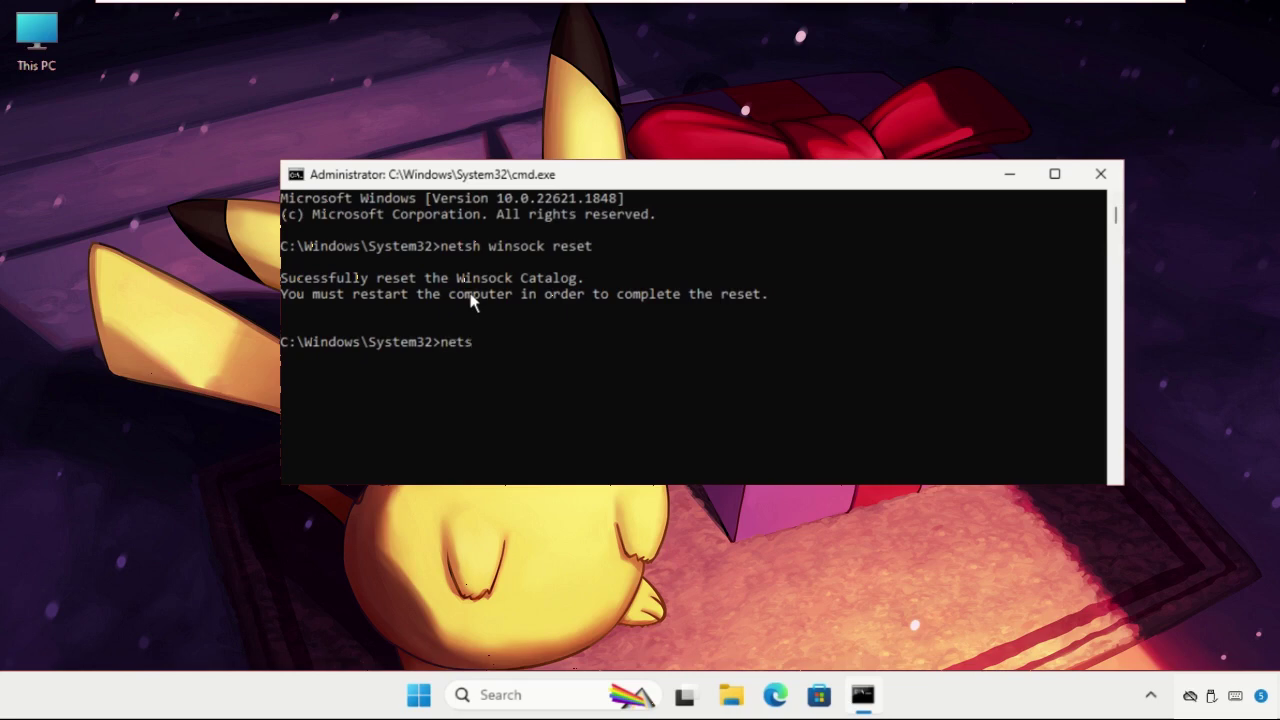
Run netsh int ip reset resetlog.txt and exit the command prompt
type("netsh int ip reset reset")
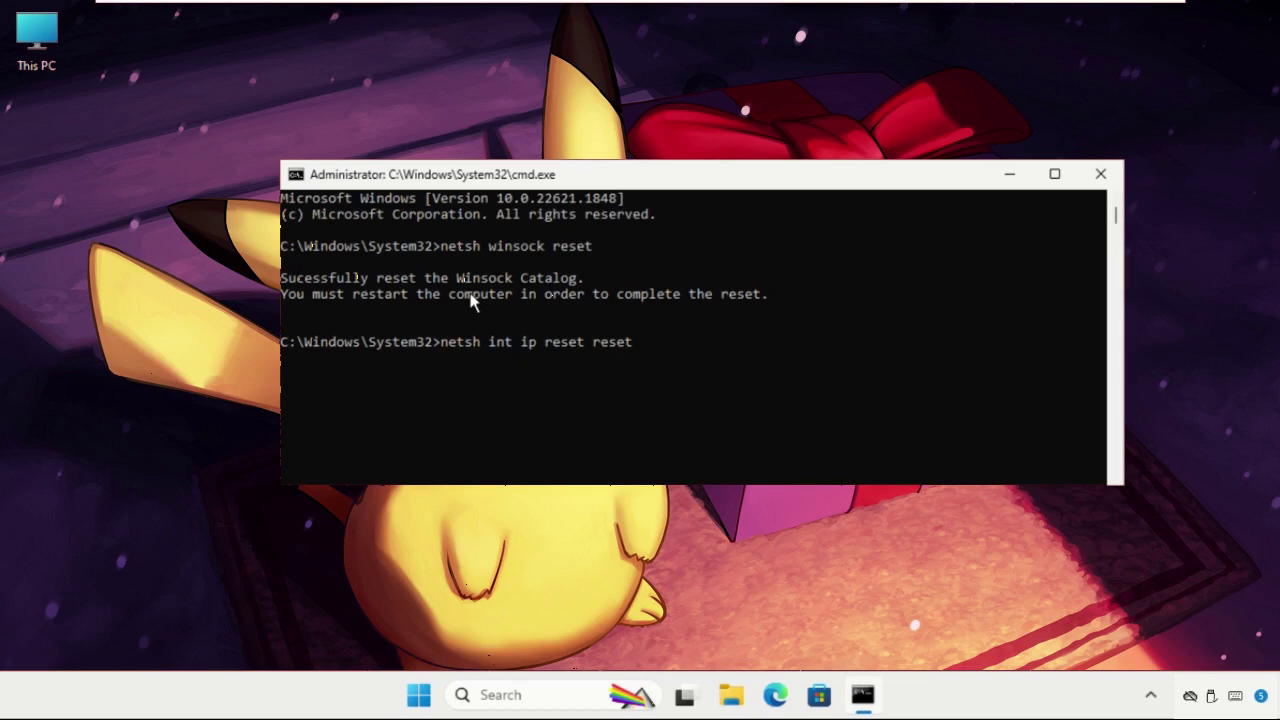
type("log.txt")
key("Return")
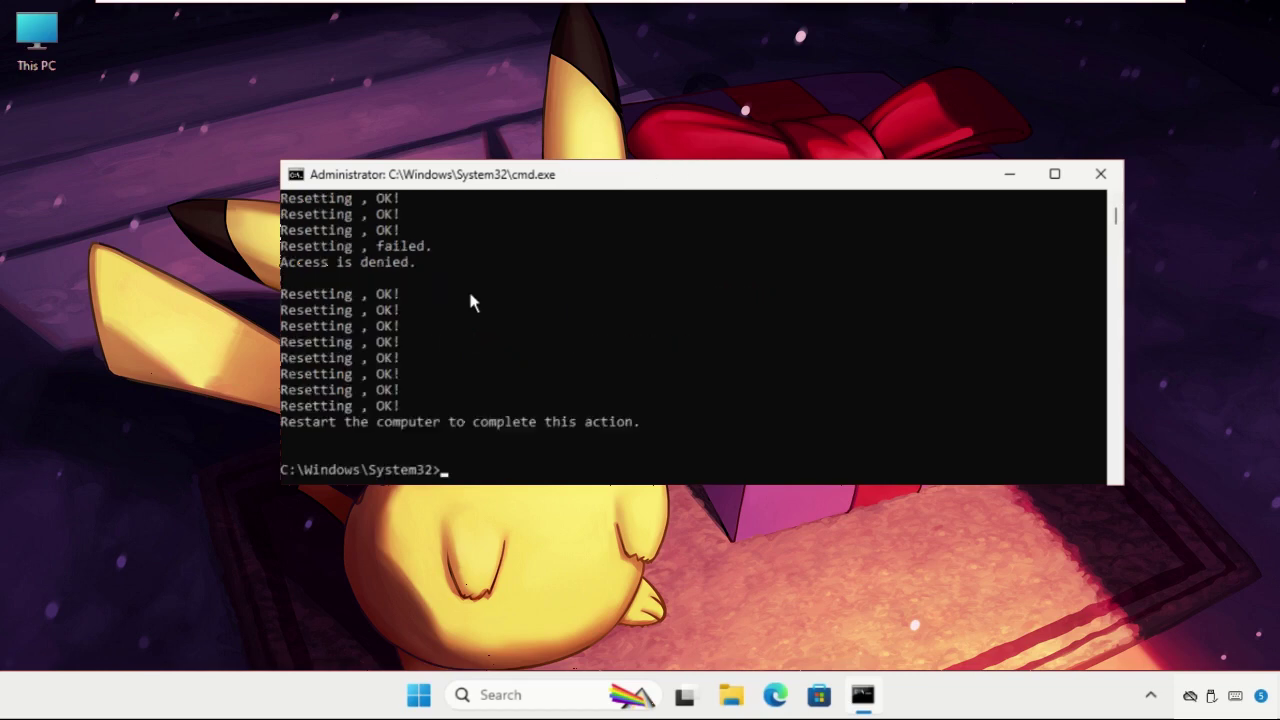
type("exit")
key("Return")
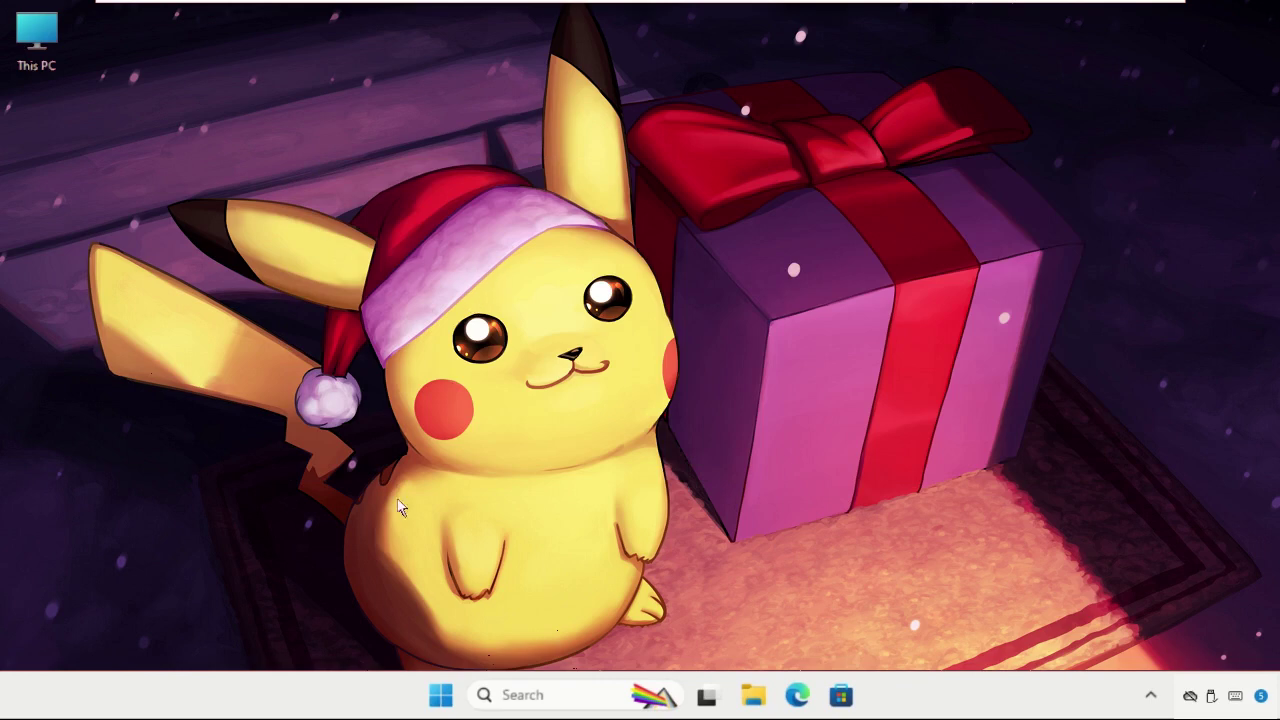
Search Windows for the Services app and open it
left_click(525, 700)
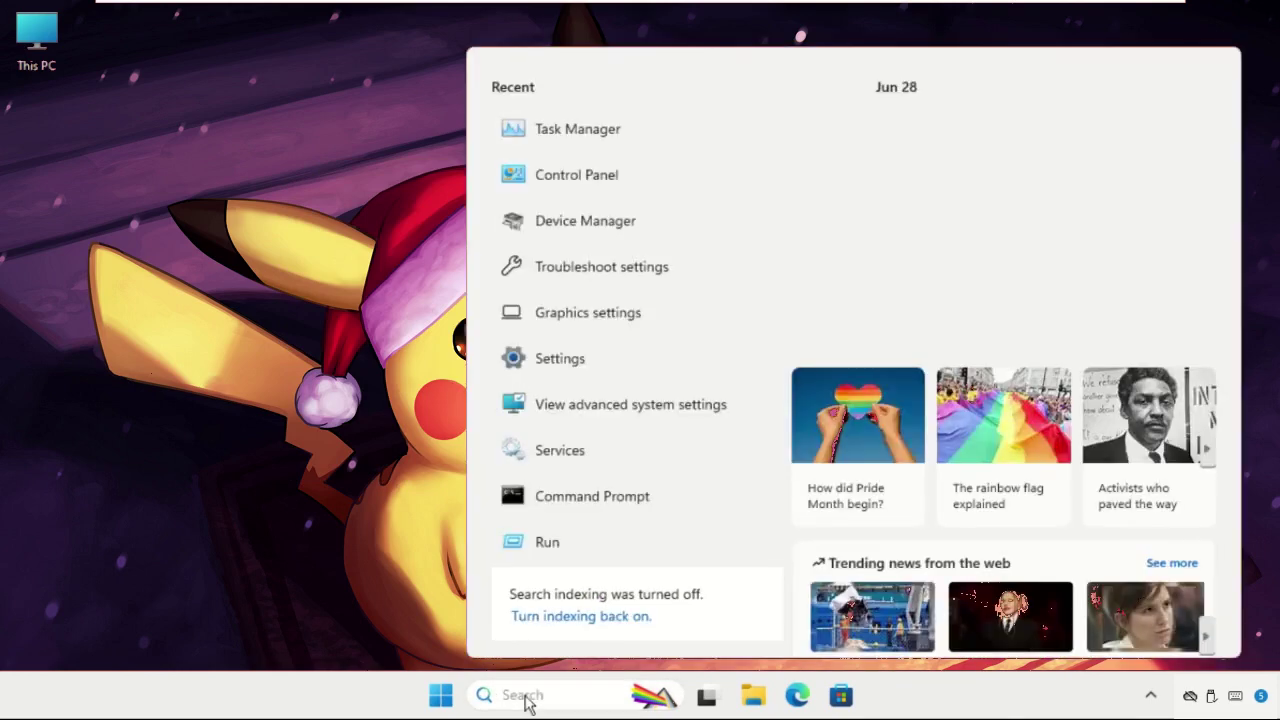
type("ser")
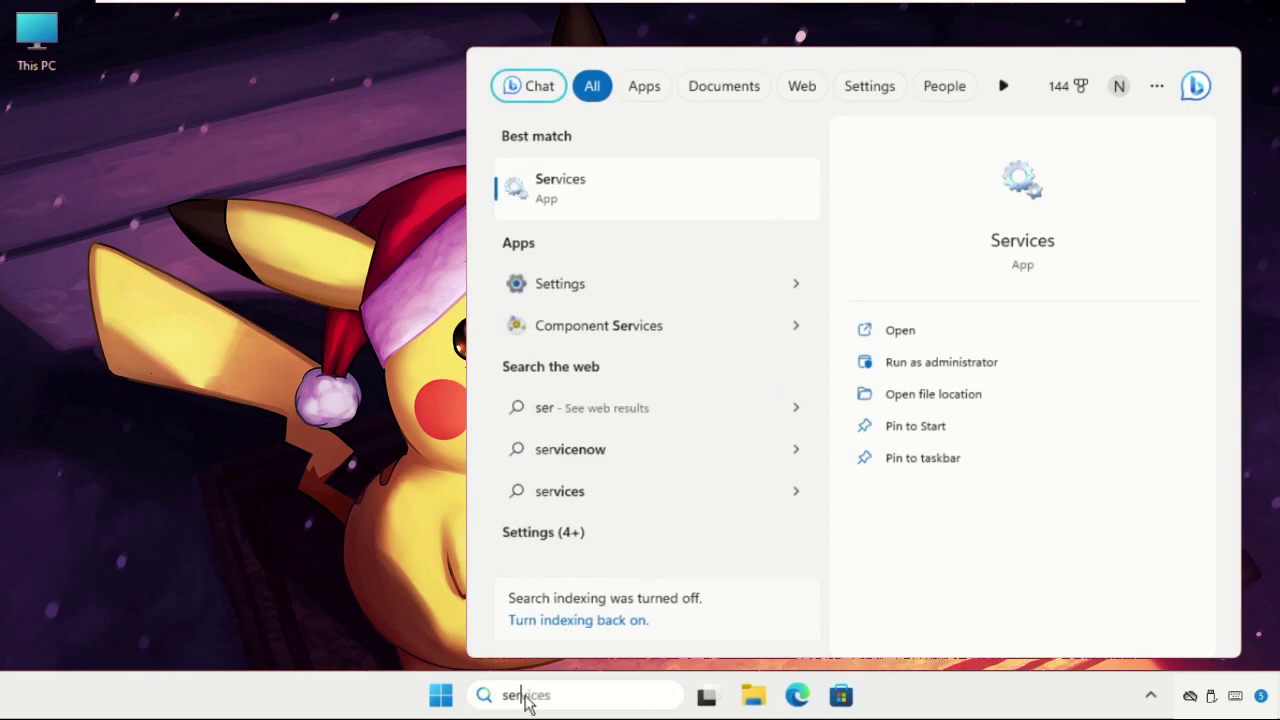
left_click(645, 193)
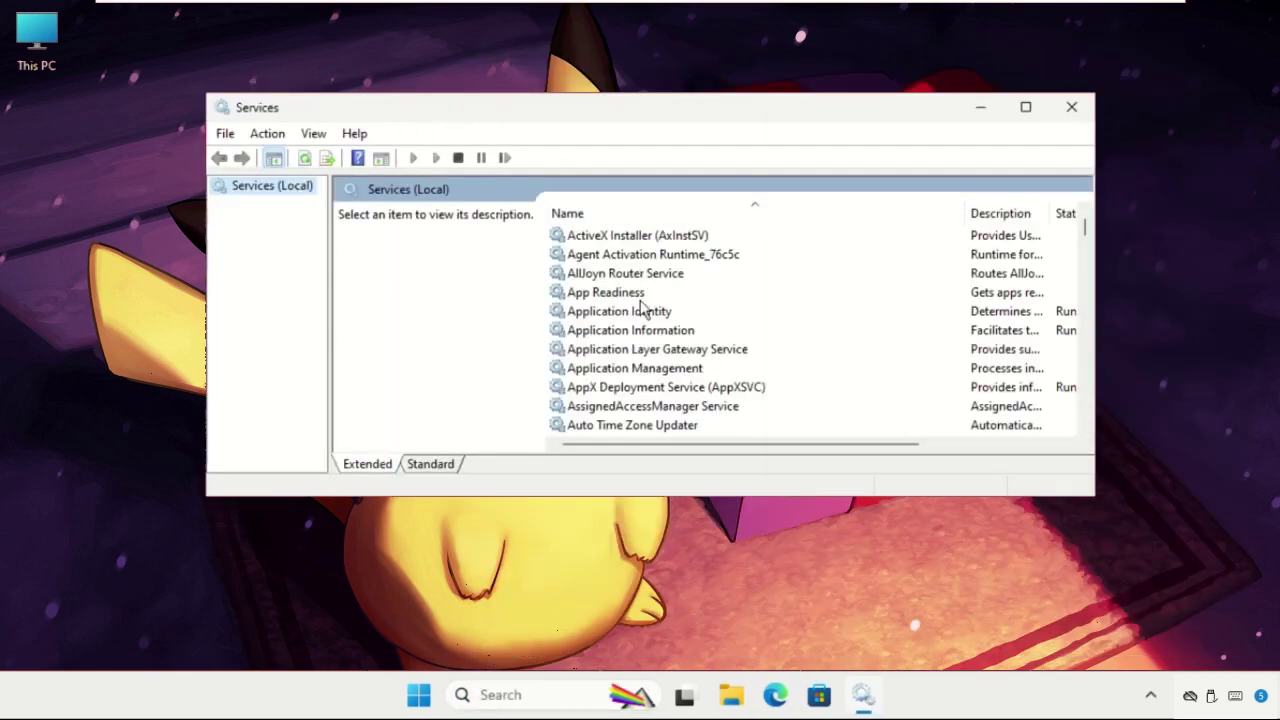
Find and select the WLAN AutoConfig service in the list of local services
left_click(641, 300)
key("w")
key("w")
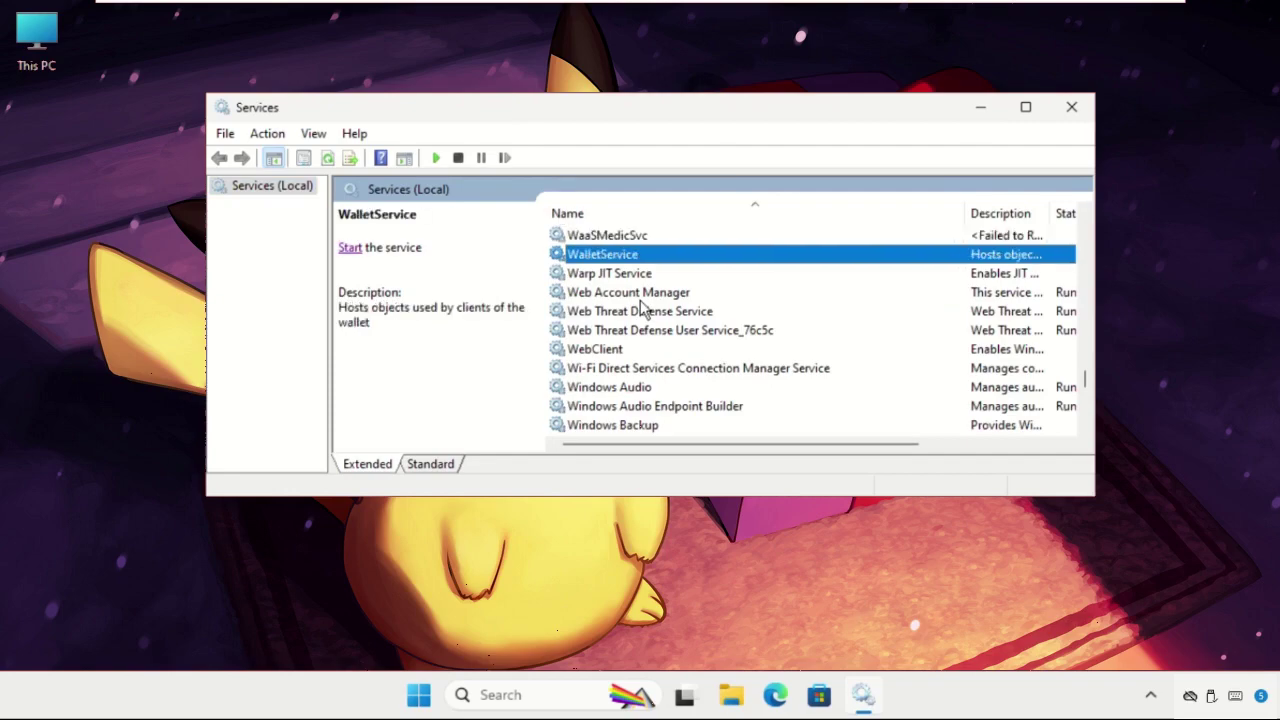
scroll(714, 367, "down", 13)
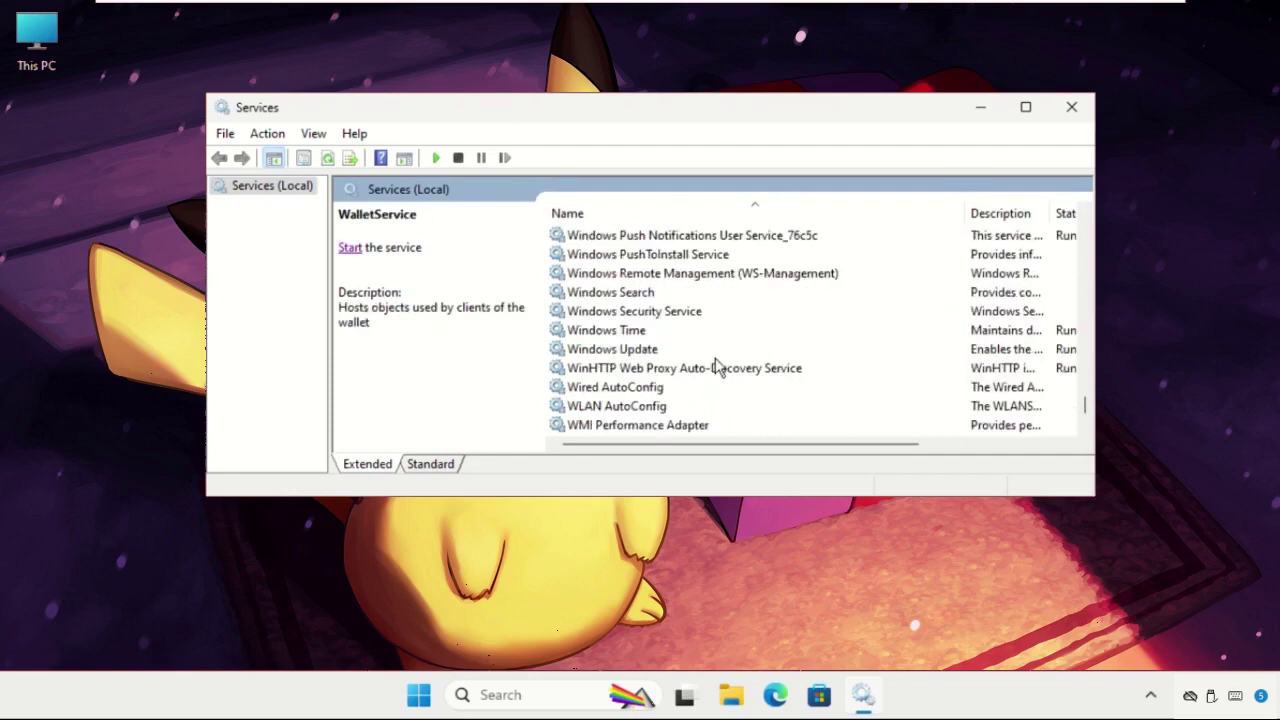
scroll(688, 368, "down", 1)
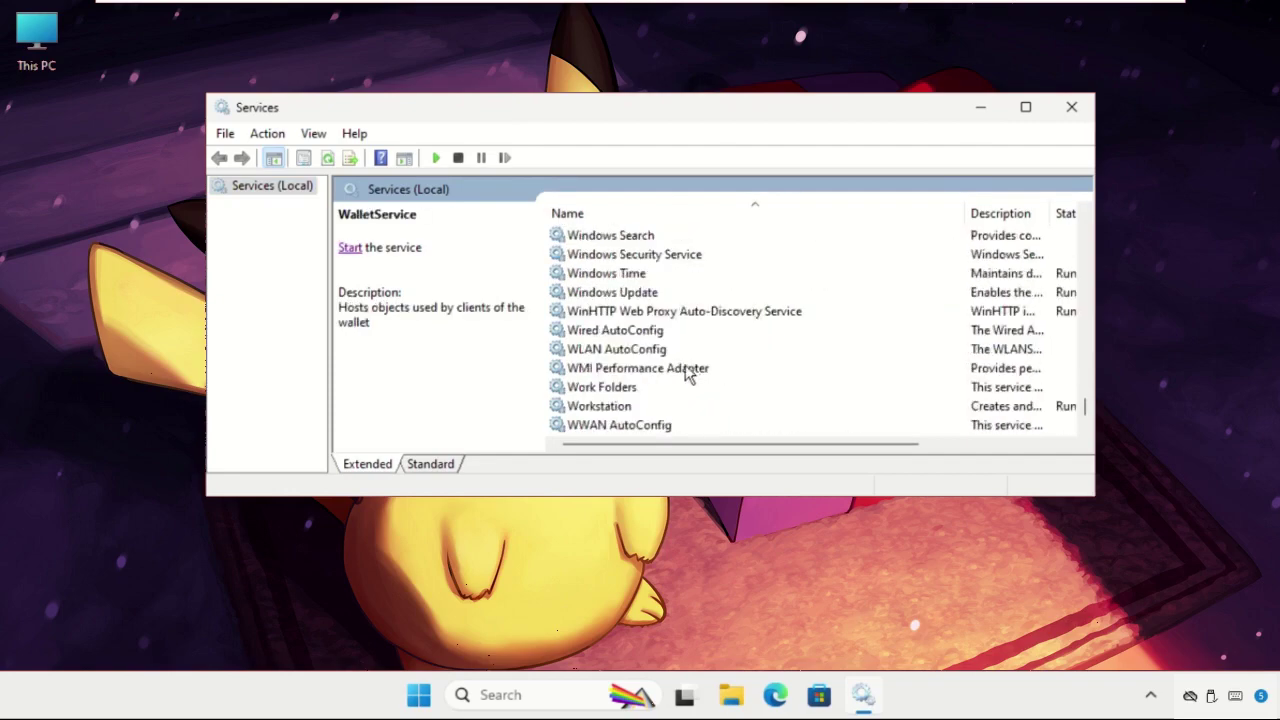
left_click(616, 352)
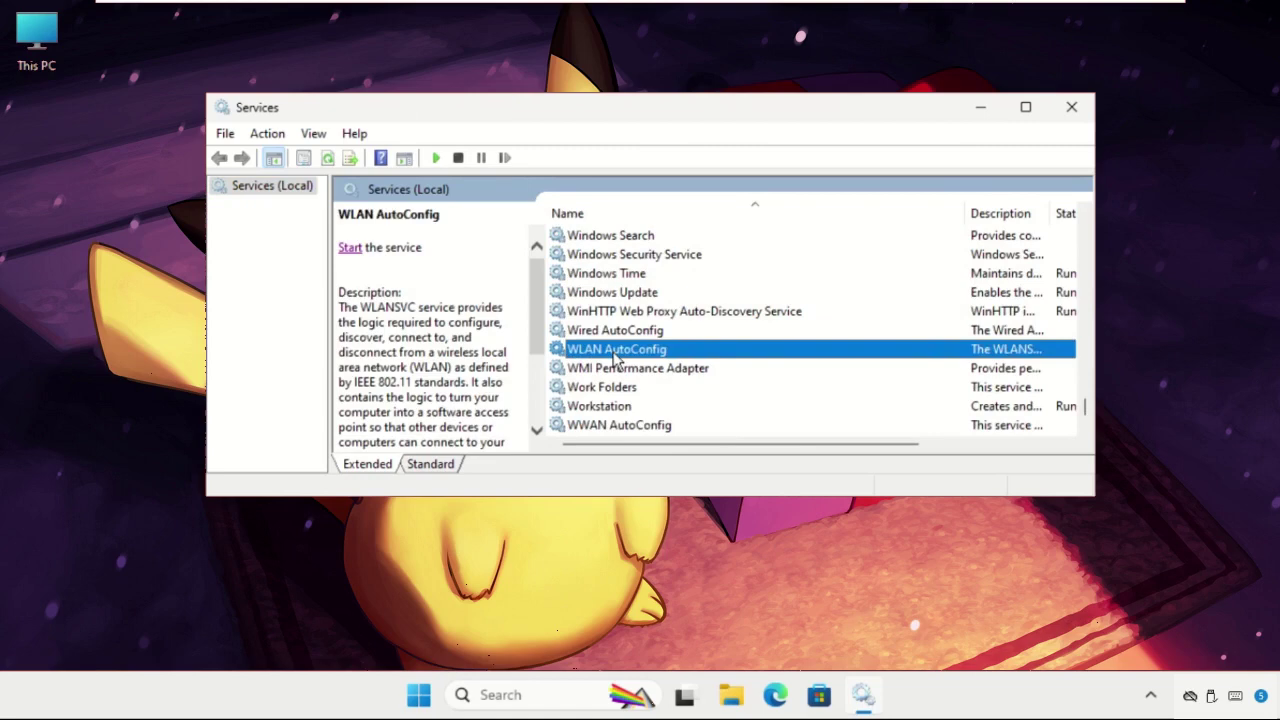
Set the WLAN AutoConfig service's startup type to Automatic in its properties, and apply the change
right_click(615, 359)
left_click(663, 543)
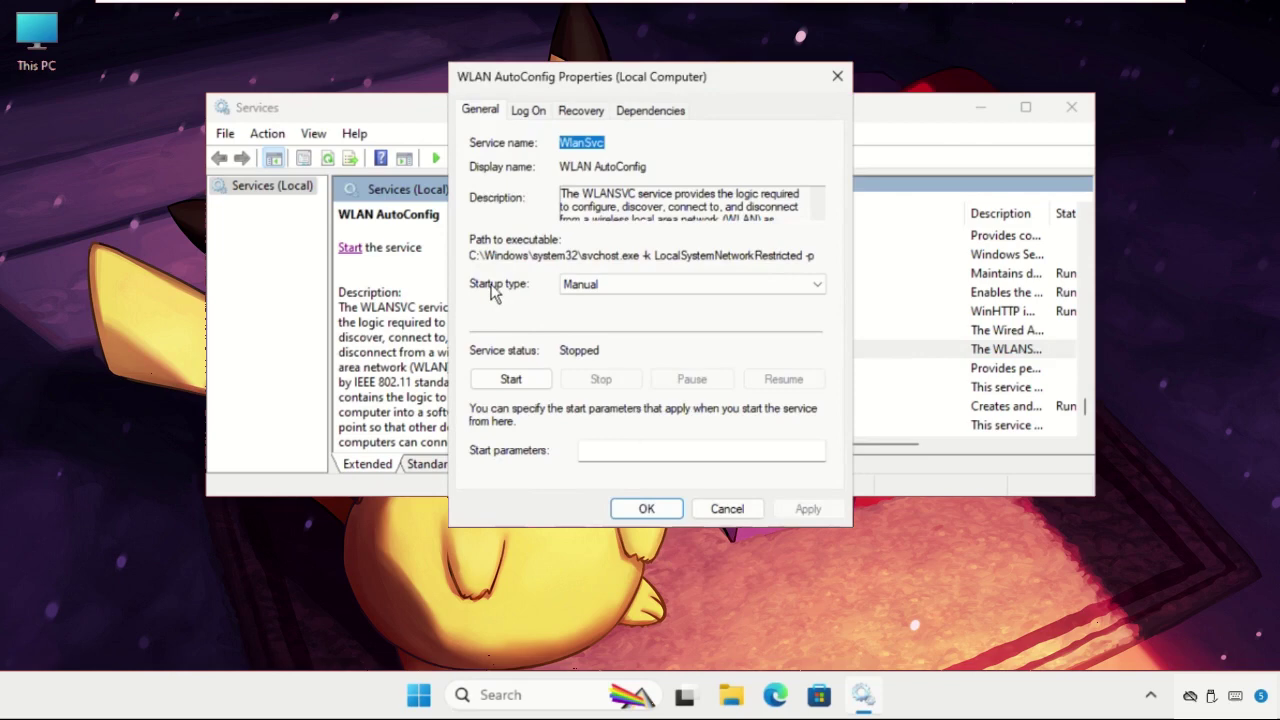
left_click(620, 288)
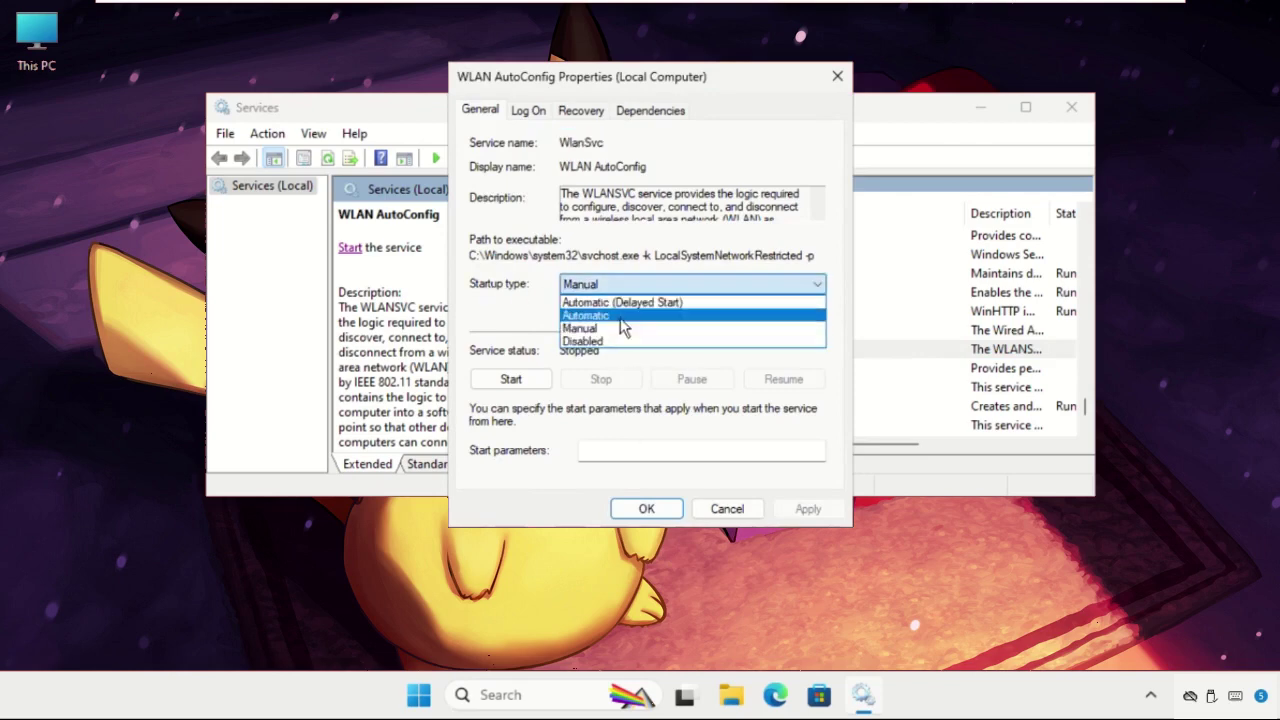
left_click(621, 318)
left_click(808, 510)
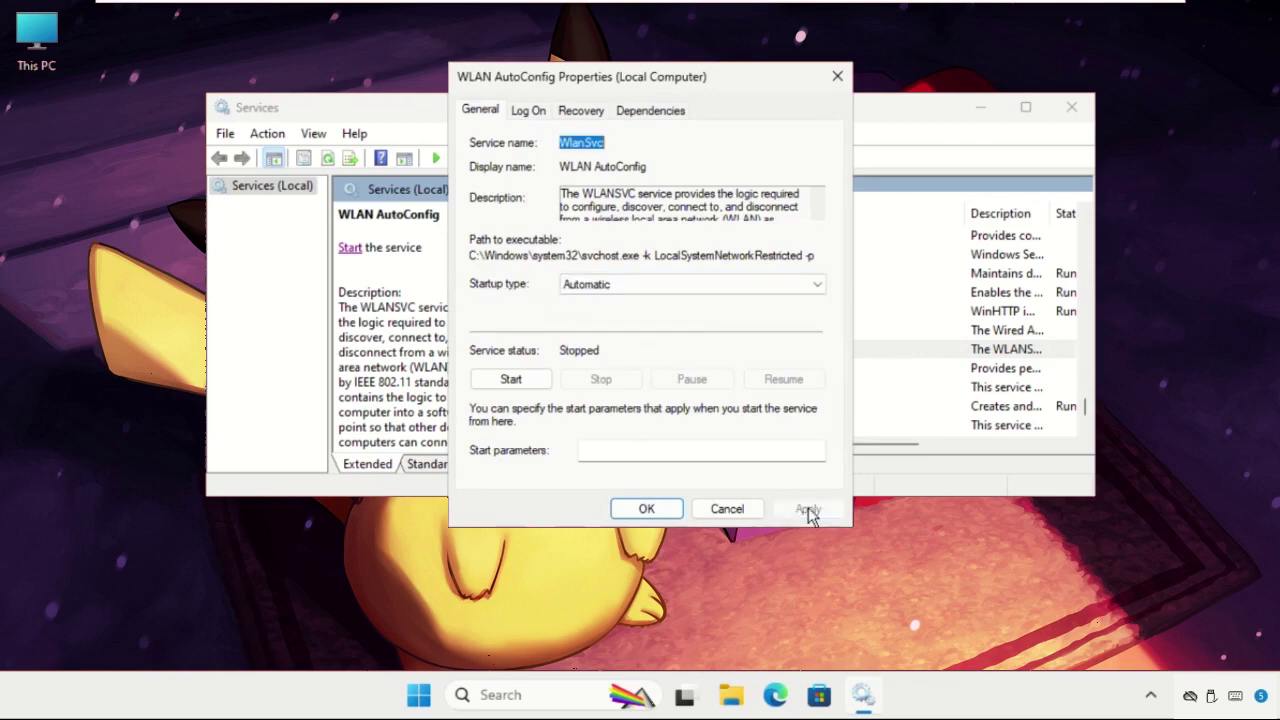
left_click(646, 509)
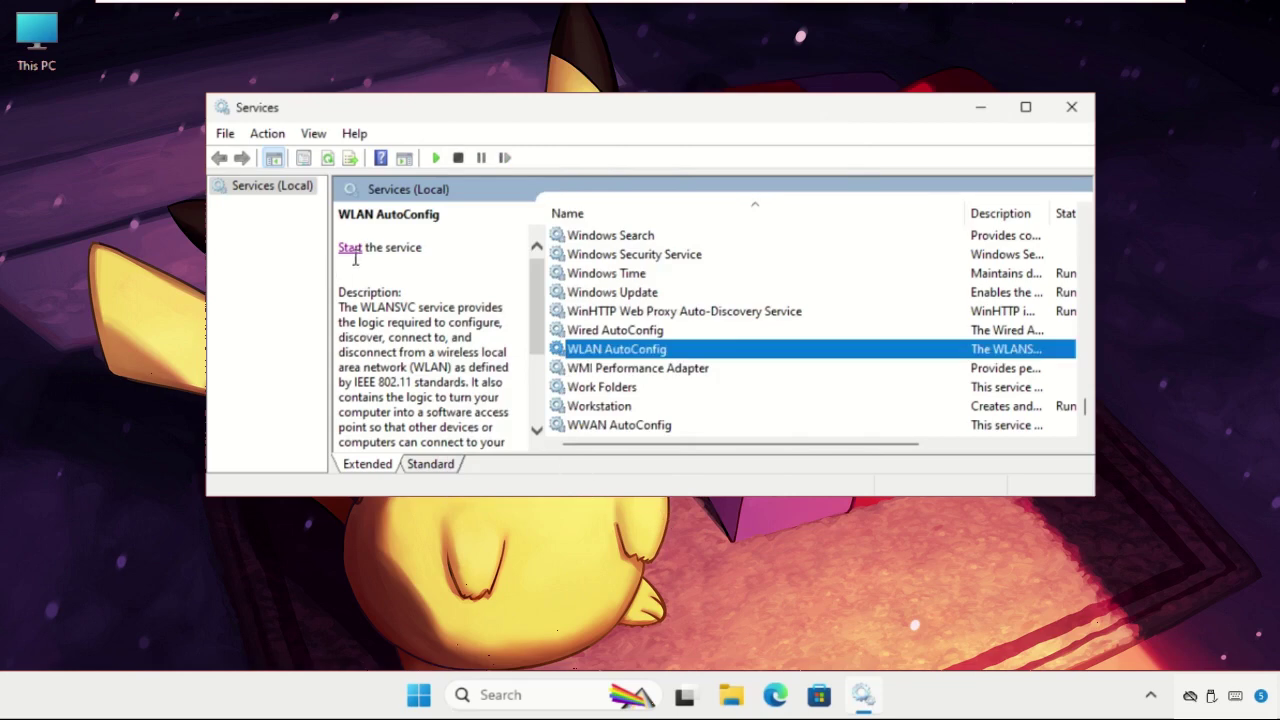
Start the WLAN AutoConfig service and close the Services window
left_click(352, 248)
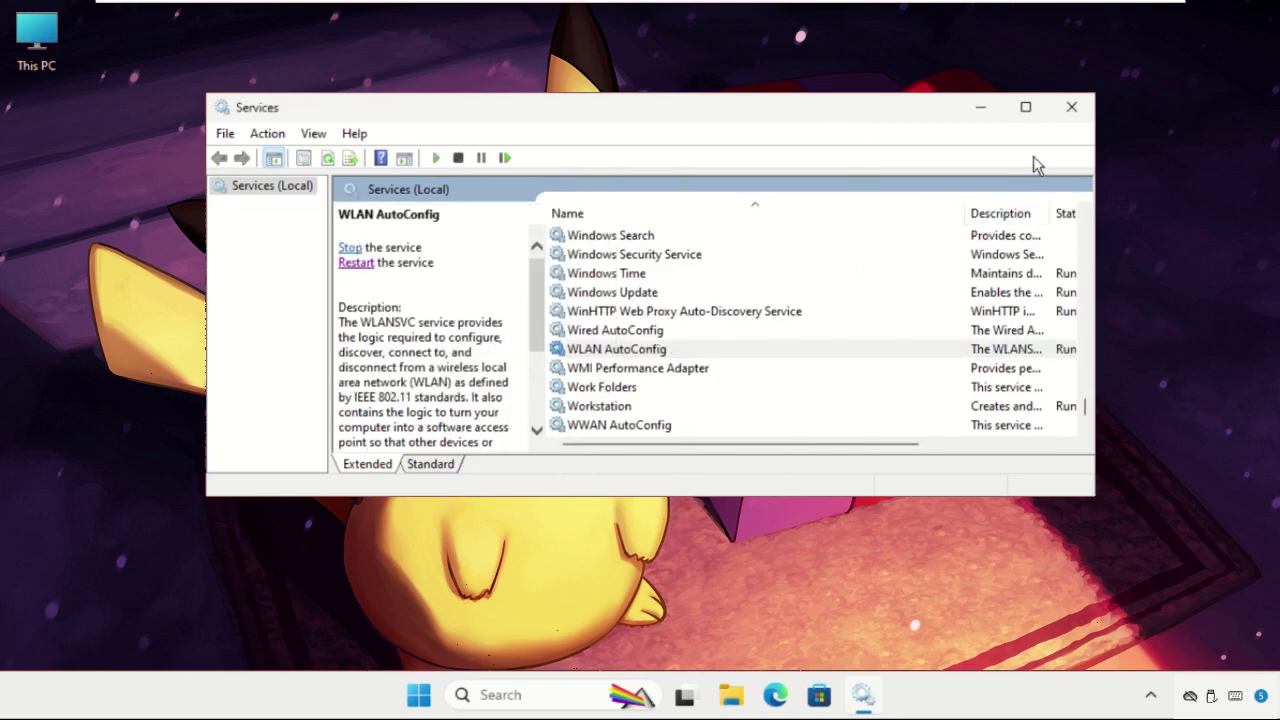
left_click(1083, 118)
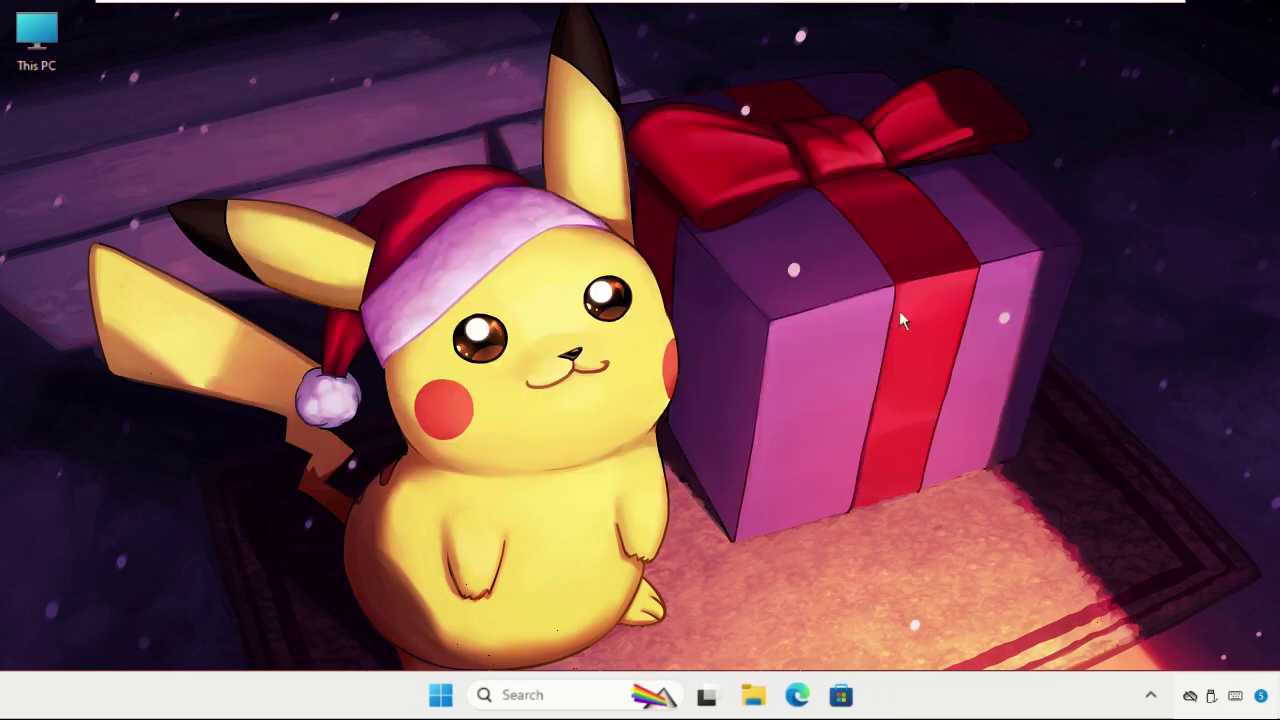
Display the computer's power options, including Restart, and dismiss them without restarting
left_click(441, 695)
left_click(888, 627)
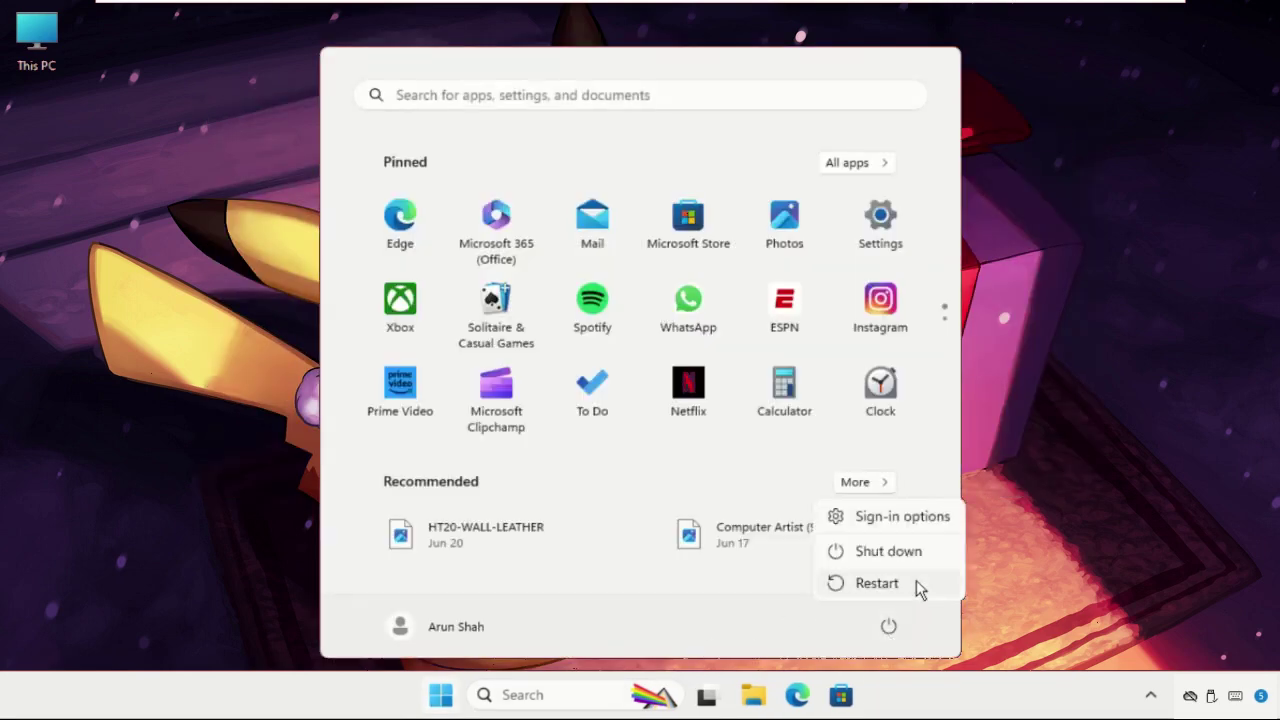
left_click(1063, 307)
left_click(1063, 307)
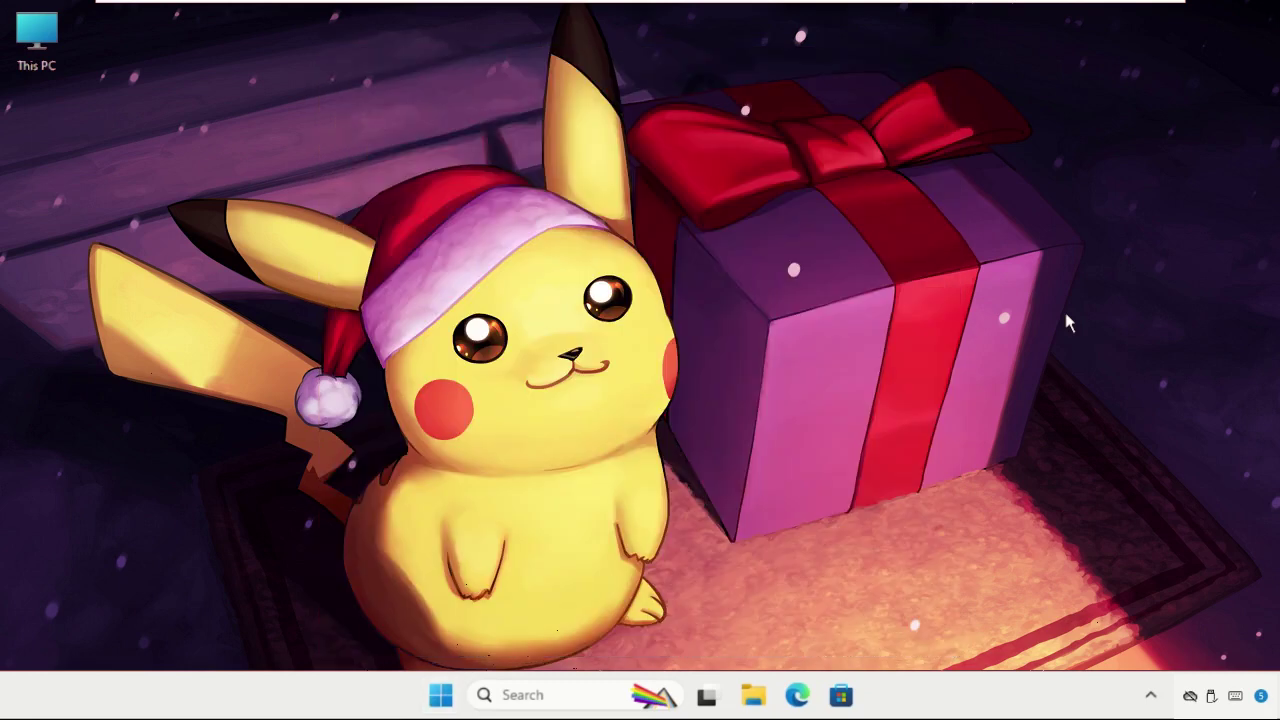